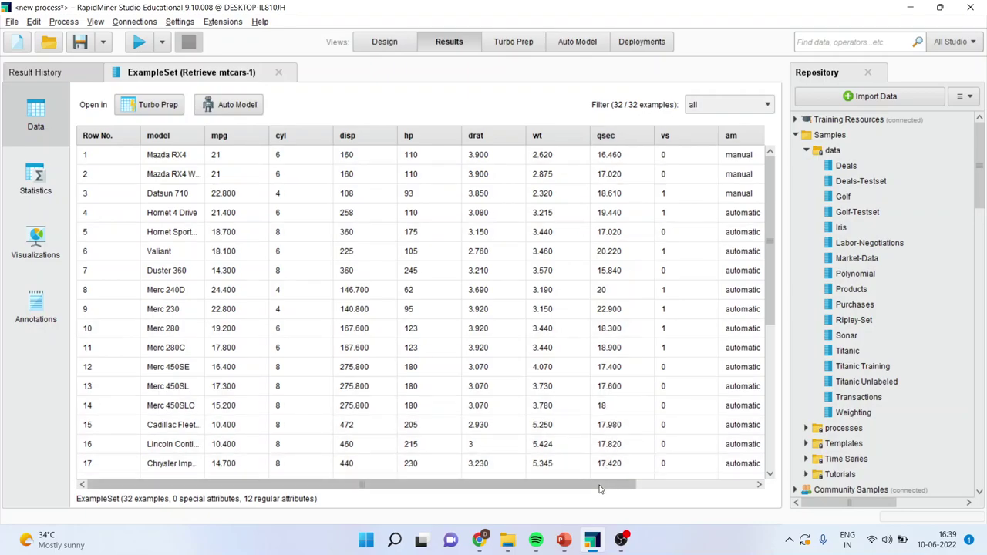
# Scroll across the mtcars-1 table to inspect all columns, including vs, am, gear and carb
pyautogui.moveTo(600, 489); pyautogui.dragTo(692, 489)
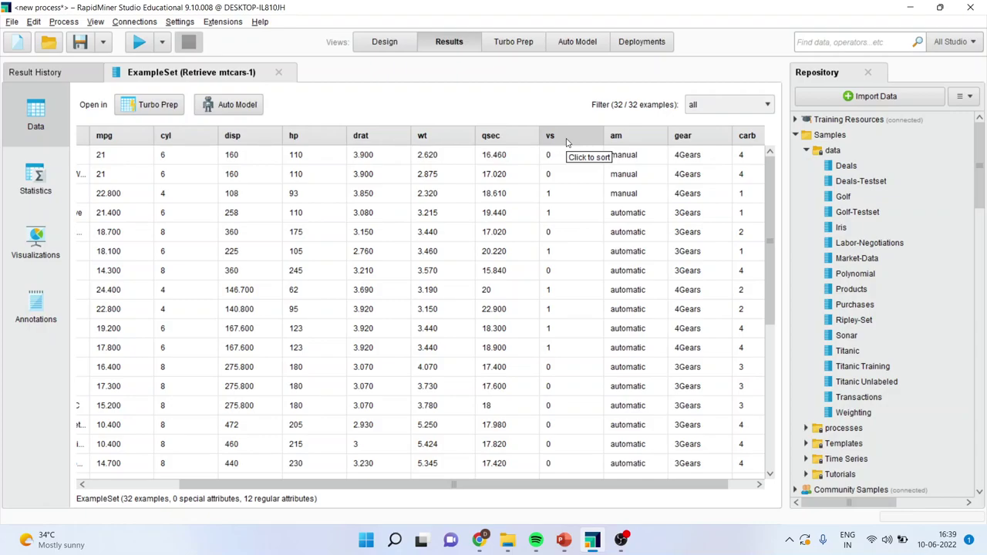
pyautogui.moveTo(711, 491); pyautogui.dragTo(737, 491)
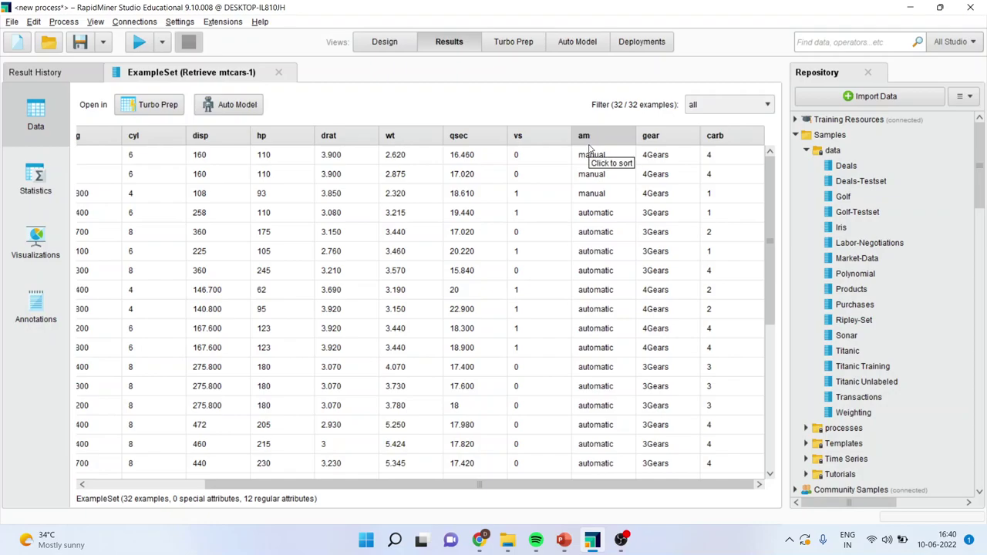
# Search for 'select attribute' and place Select Attributes after Retrieve mtcars-1 in the Design view
pyautogui.click(381, 44)
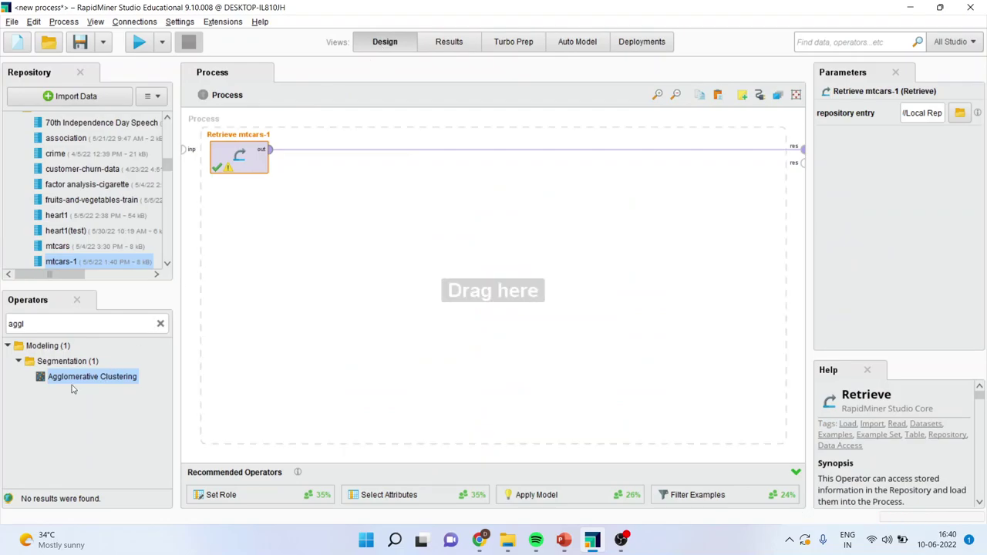
pyautogui.click(47, 326)
pyautogui.write('s')
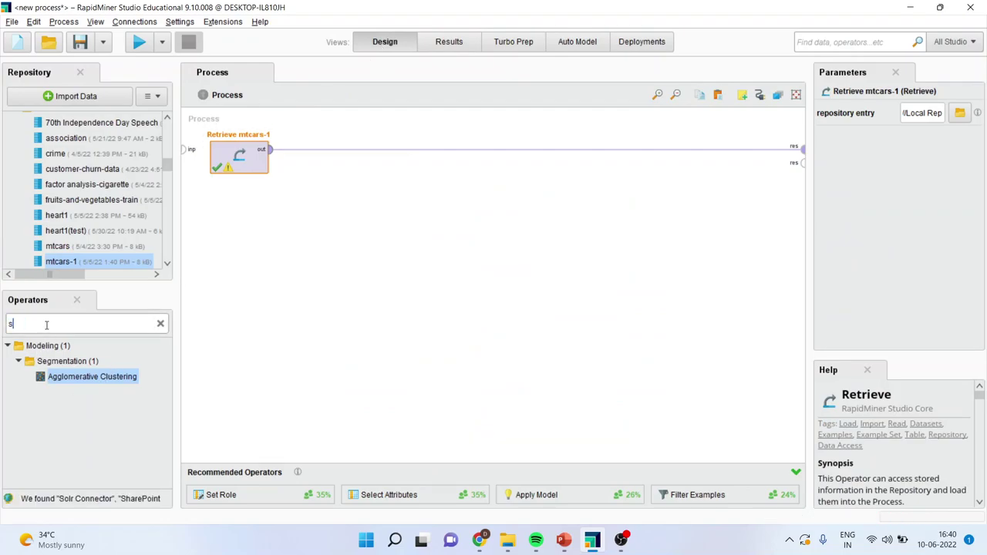
pyautogui.write('elect attribute')
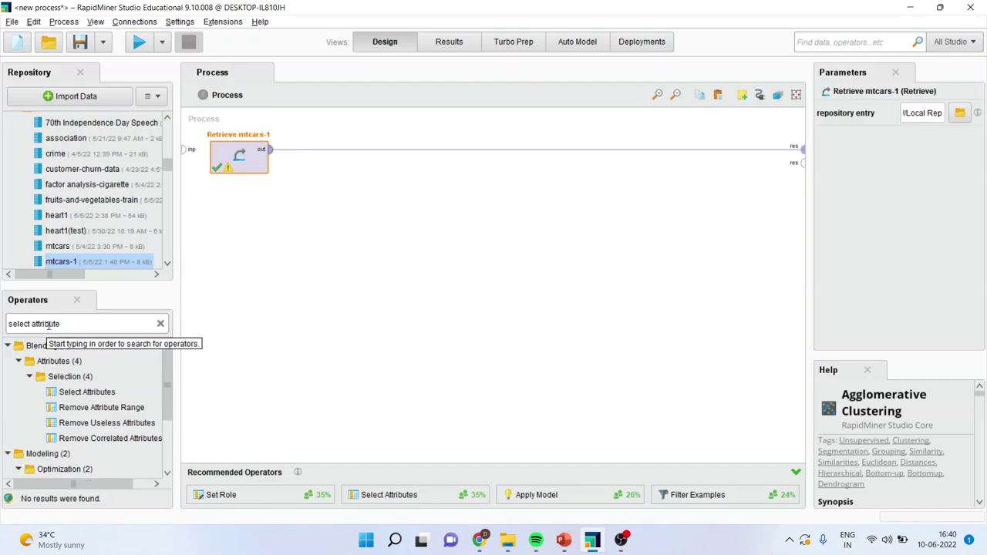
pyautogui.moveTo(77, 393); pyautogui.dragTo(314, 155)
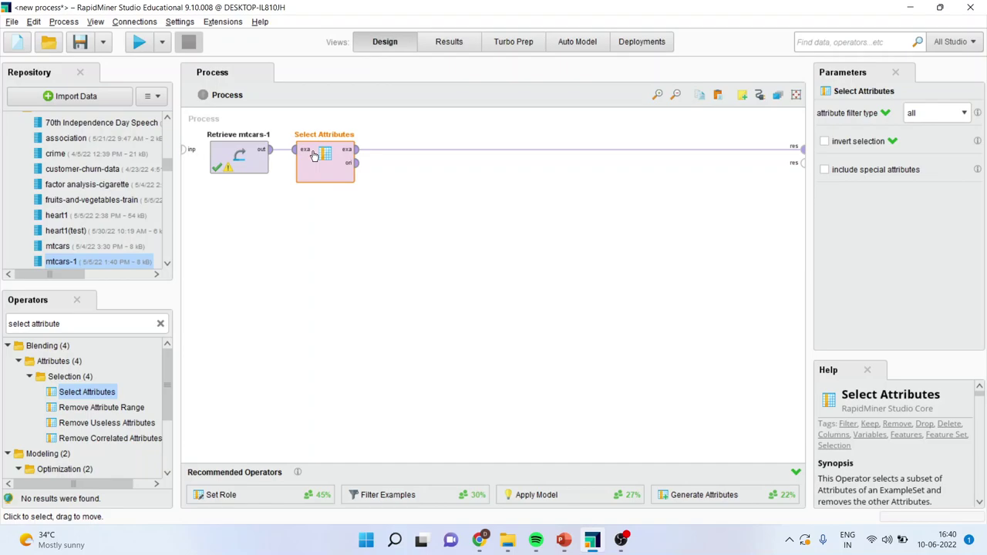
# Set the attribute filter type to subset and move every mtcars attribute into the selected list
pyautogui.click(964, 113)
pyautogui.click(942, 151)
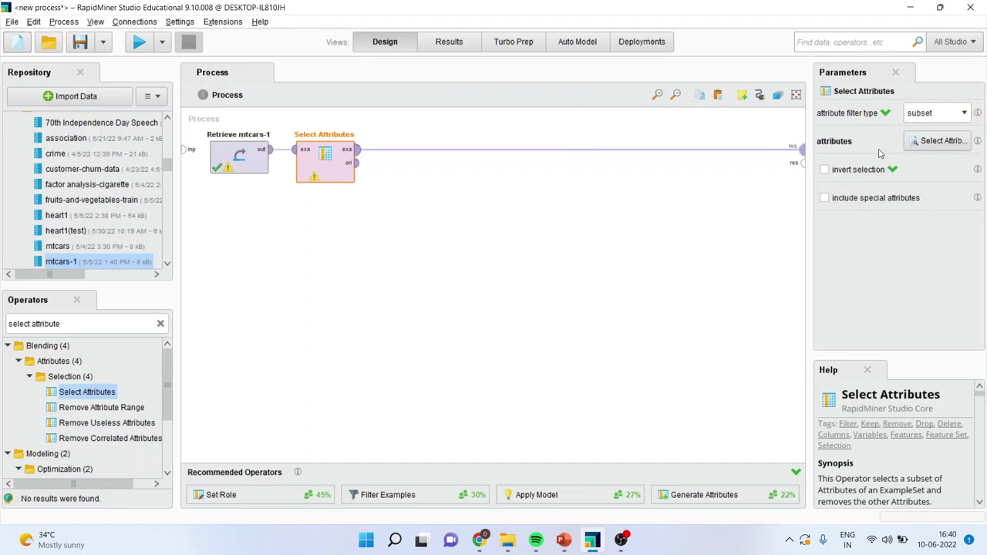
pyautogui.click(931, 145)
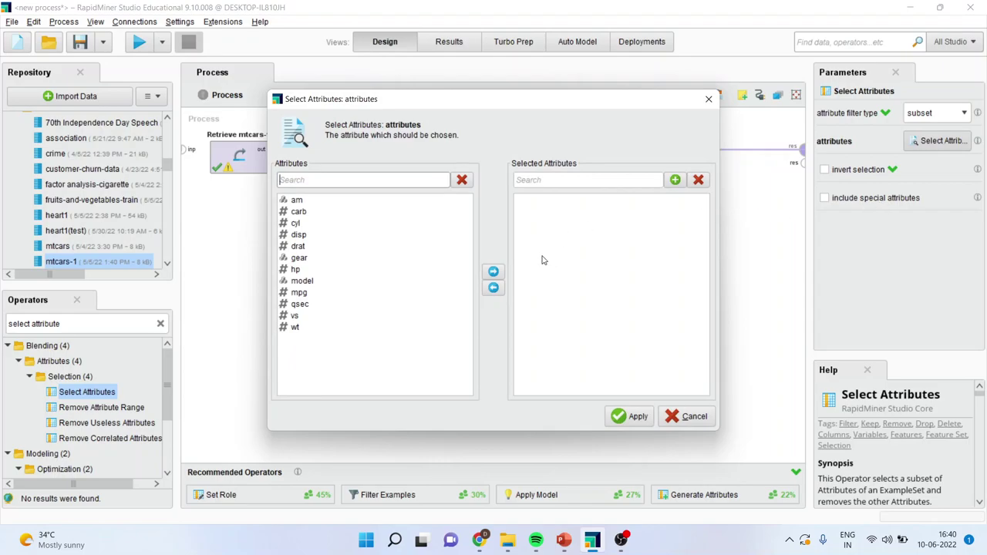
pyautogui.click(317, 272)
pyautogui.hotkey('ctrl', 'a')
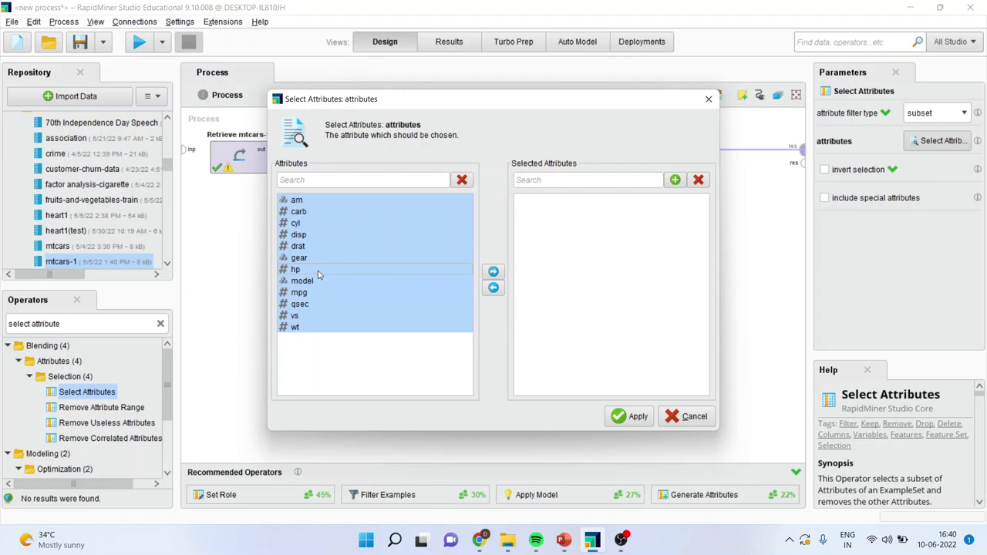
pyautogui.click(494, 271)
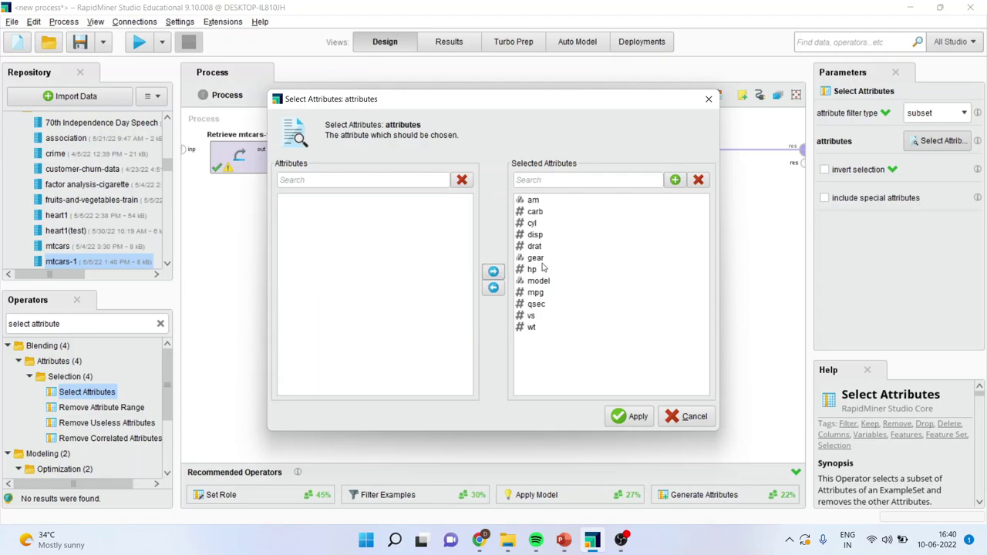
# Remove am, gear and model from the selection and apply the nine-attribute subset
pyautogui.click(532, 202)
pyautogui.click(493, 289)
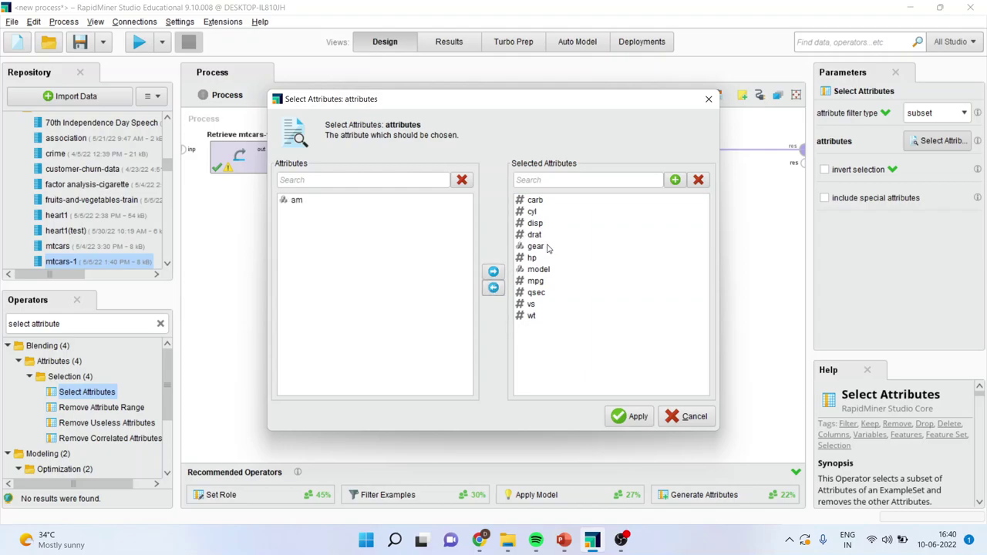
pyautogui.click(536, 248)
pyautogui.click(493, 287)
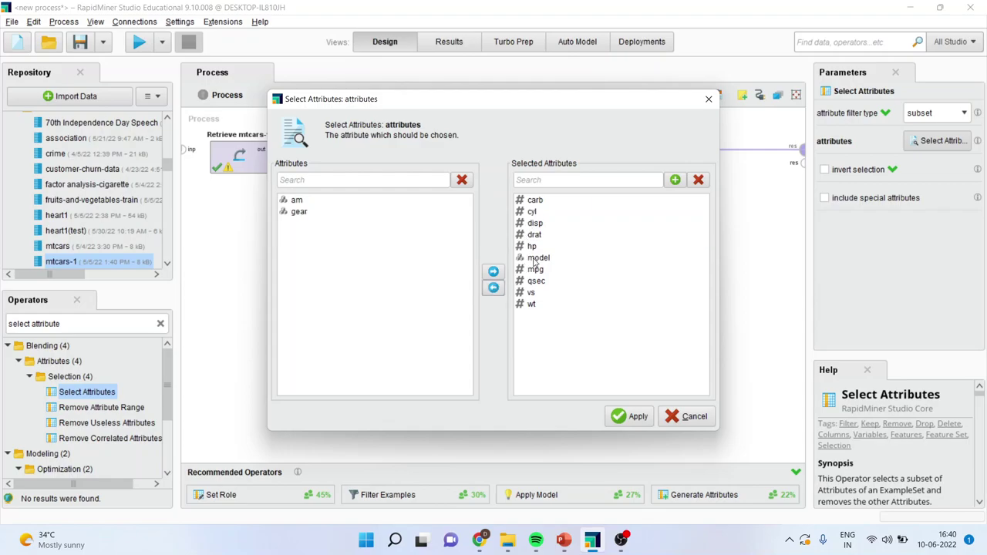
pyautogui.click(538, 263)
pyautogui.click(494, 287)
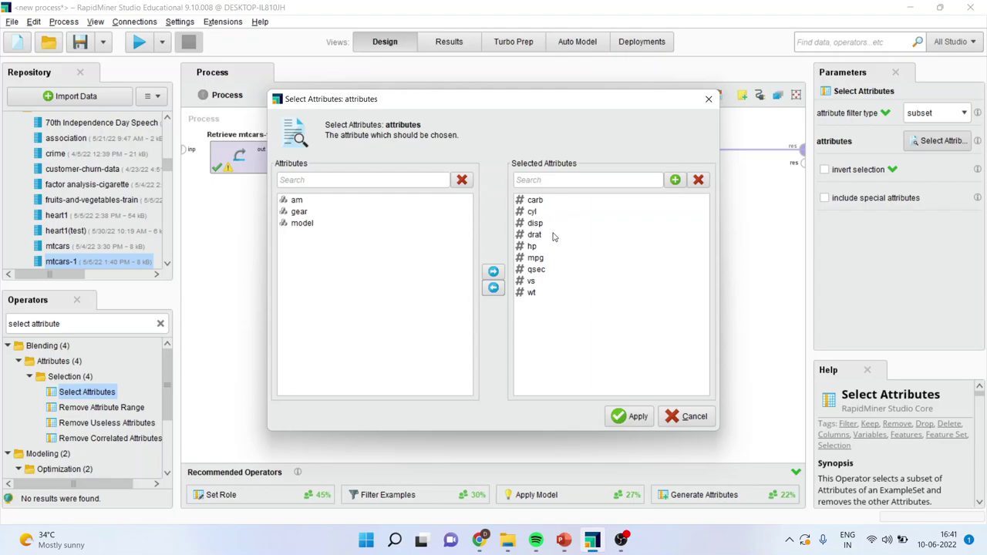
pyautogui.click(634, 418)
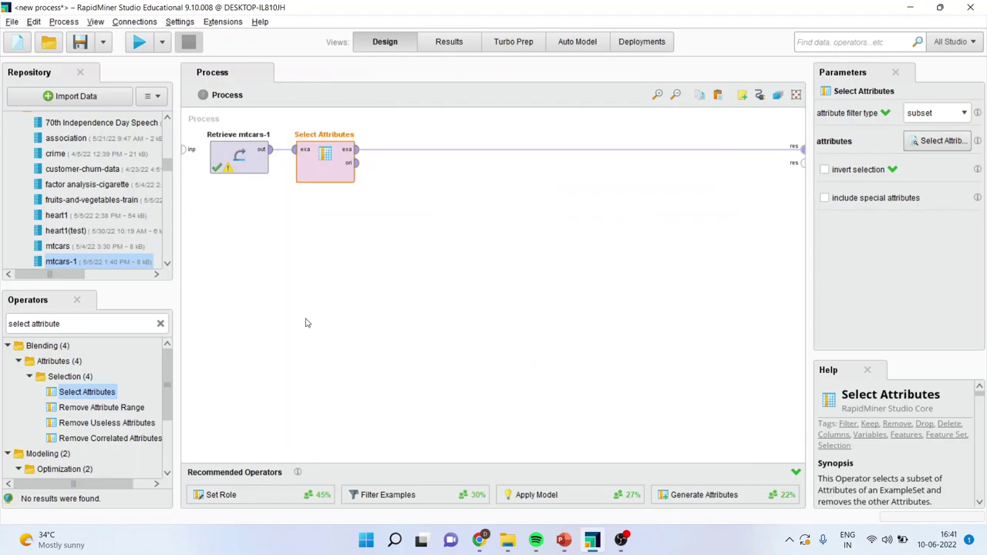
# Add k-Means Clustering after Select Attributes and change k from 5 to 2
pyautogui.click(78, 325)
pyautogui.write('c')
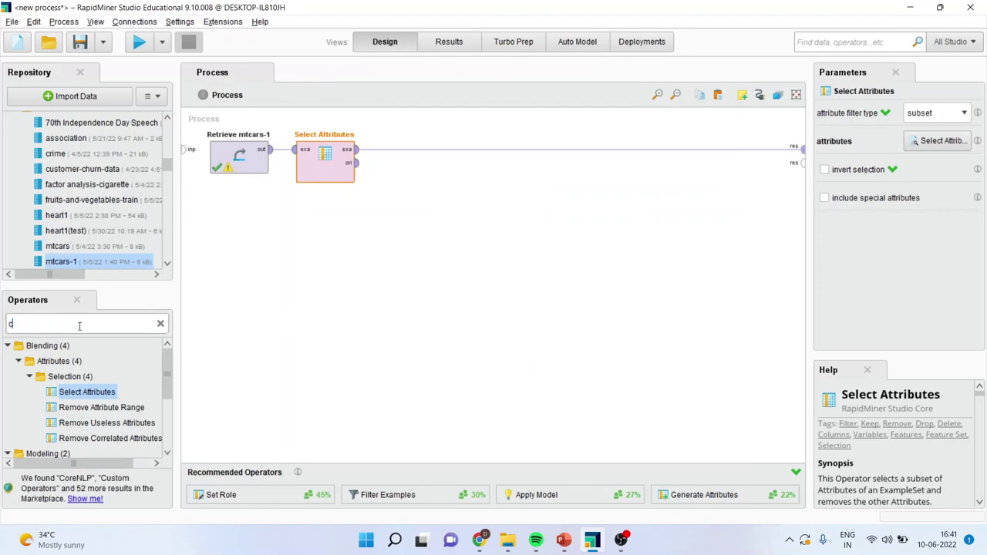
pyautogui.write('lustering')
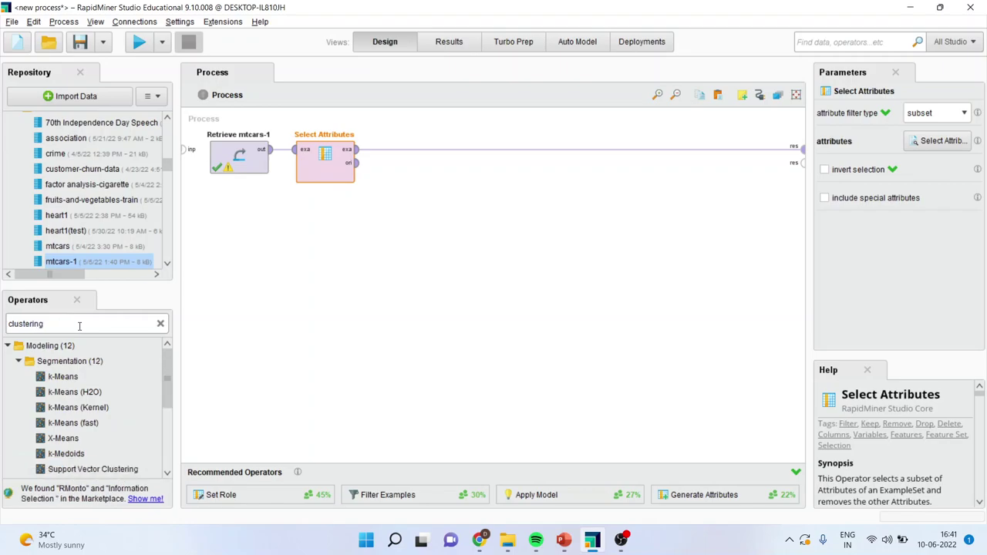
pyautogui.moveTo(65, 377); pyautogui.dragTo(279, 327)
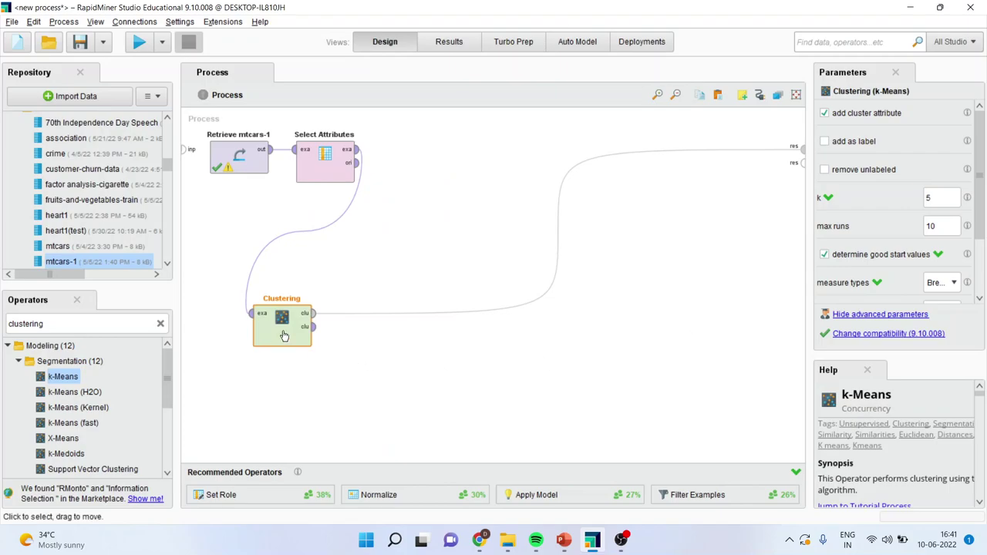
pyautogui.click(939, 199)
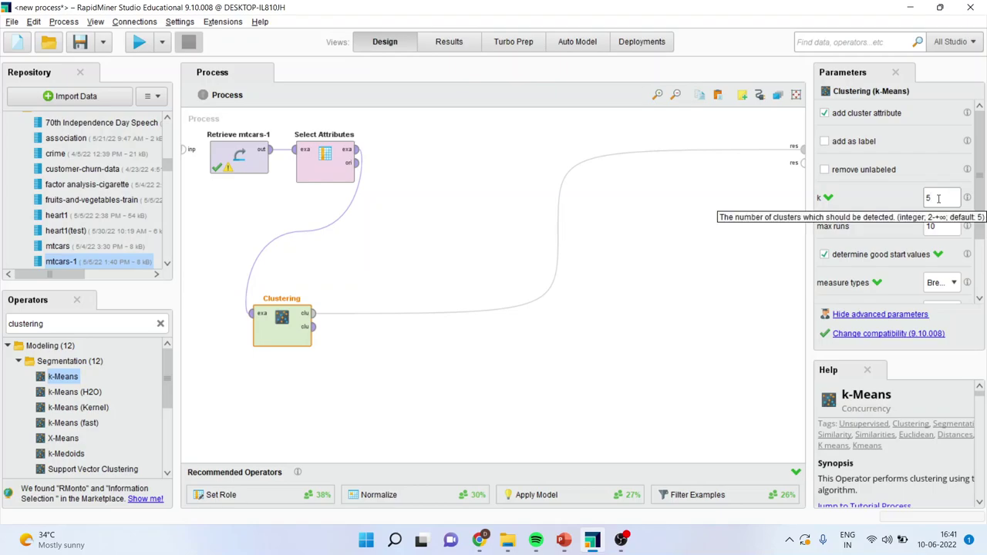
pyautogui.press('BackSpace')
pyautogui.write('2')
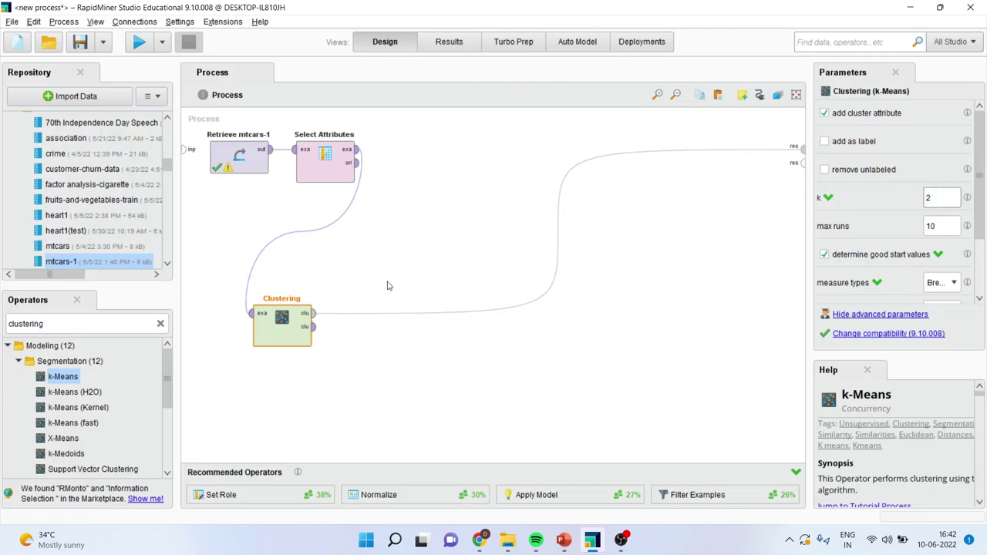
# Search for 'performance' and add a Cluster Distance Performance operator to the process
pyautogui.click(76, 324)
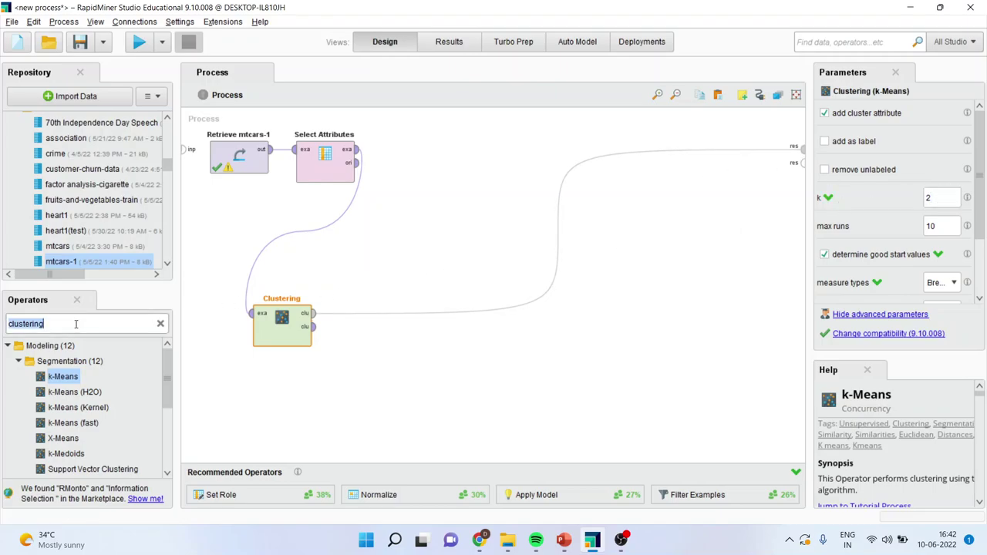
pyautogui.write('perfo')
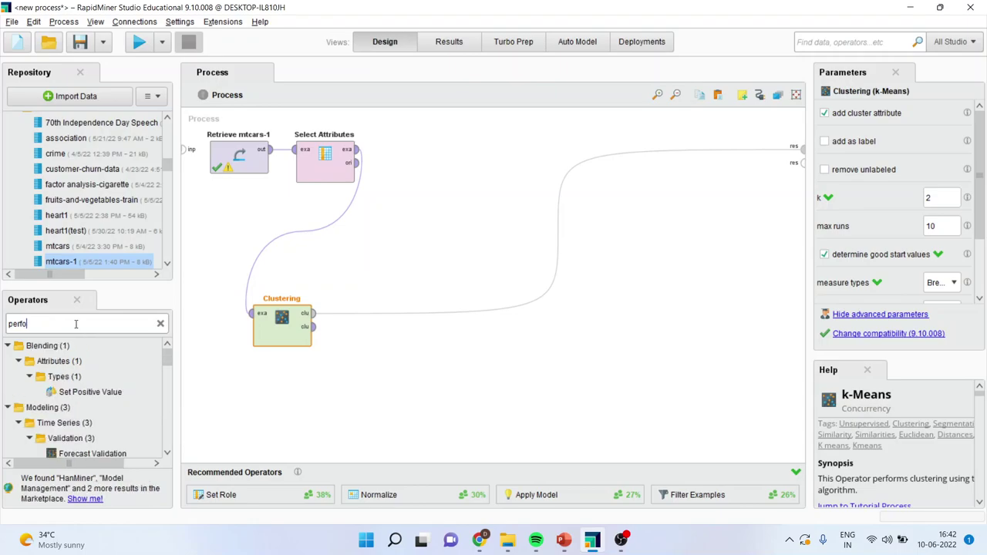
pyautogui.write('rmnac')
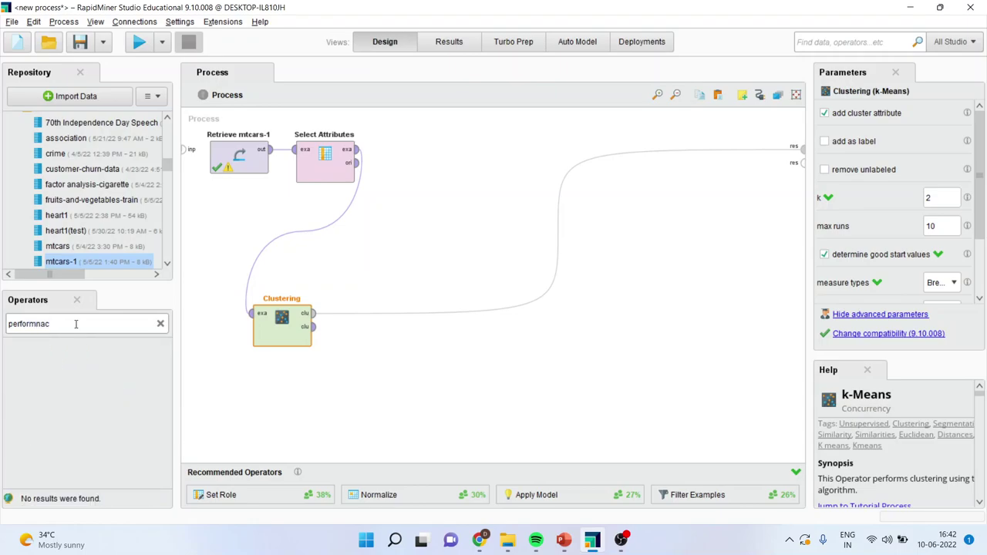
pyautogui.press('BackSpace')
pyautogui.press('BackSpace')
pyautogui.write('nc')
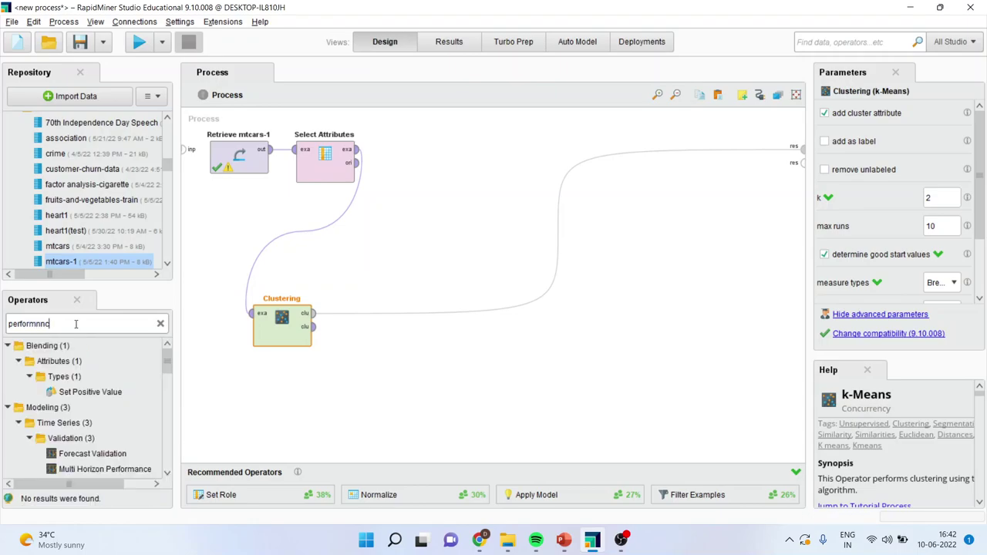
pyautogui.press('BackSpace')
pyautogui.press('BackSpace')
pyautogui.write('ance')
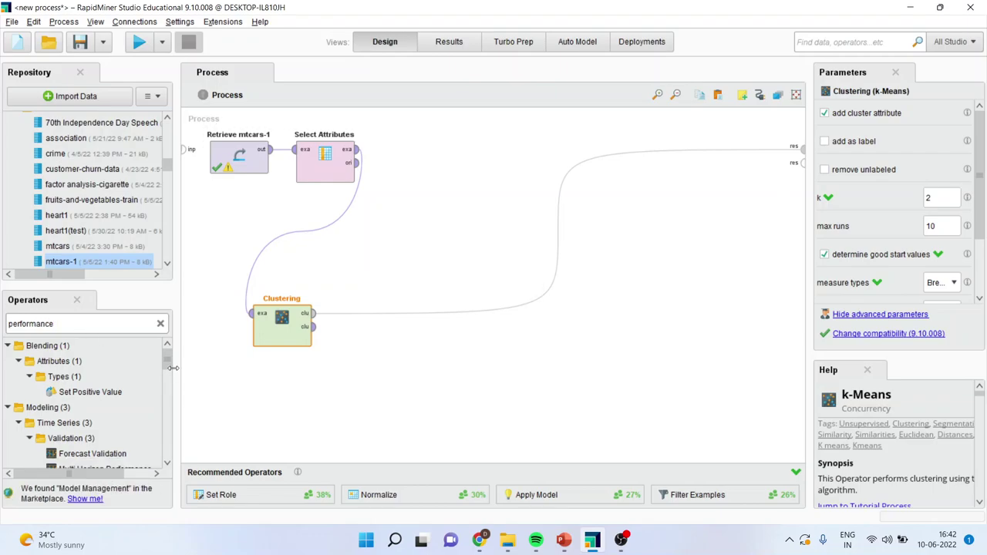
pyautogui.moveTo(169, 366); pyautogui.dragTo(168, 409)
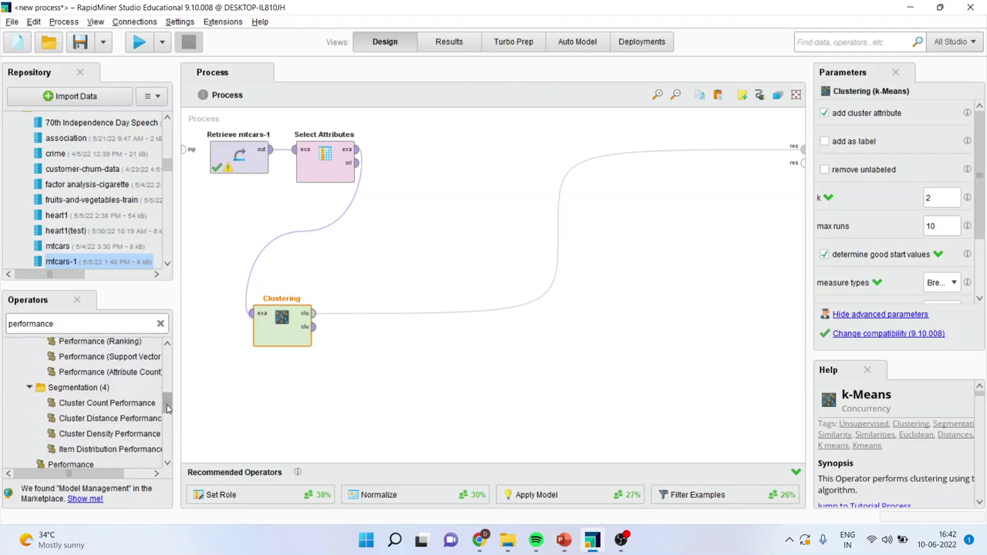
pyautogui.moveTo(100, 475); pyautogui.dragTo(114, 476)
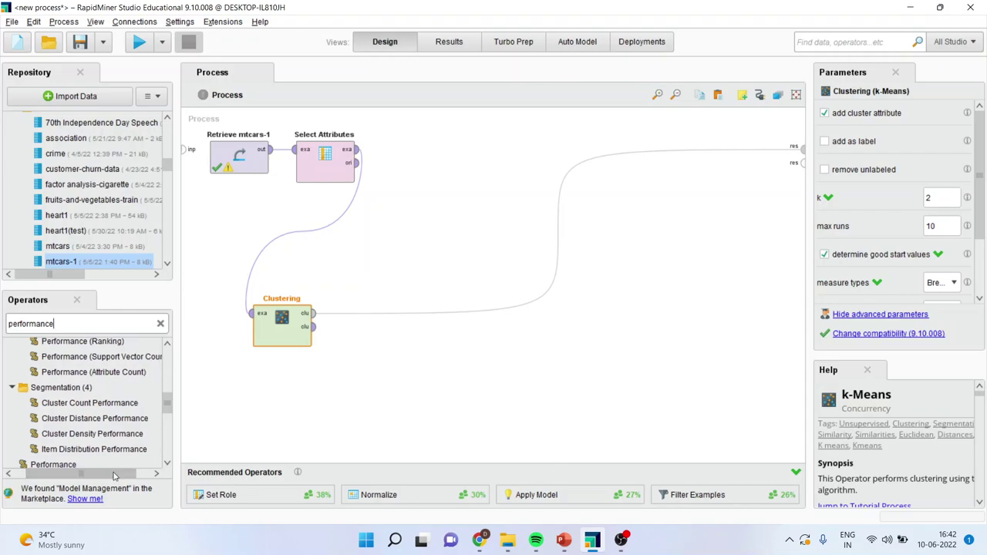
pyautogui.moveTo(114, 475); pyautogui.dragTo(403, 322)
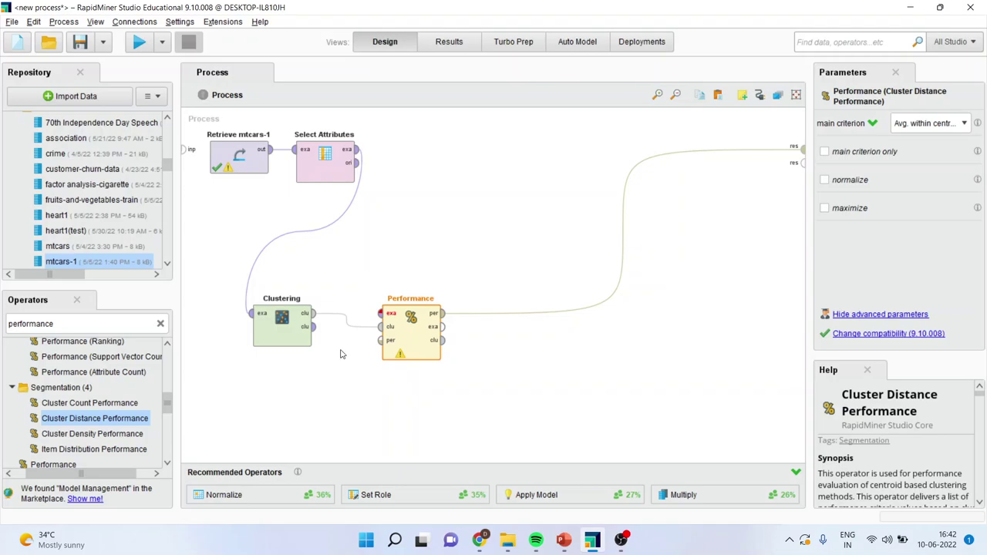
# Connect Clustering's example set and cluster model outputs to the Performance operator
pyautogui.moveTo(313, 316); pyautogui.dragTo(380, 329)
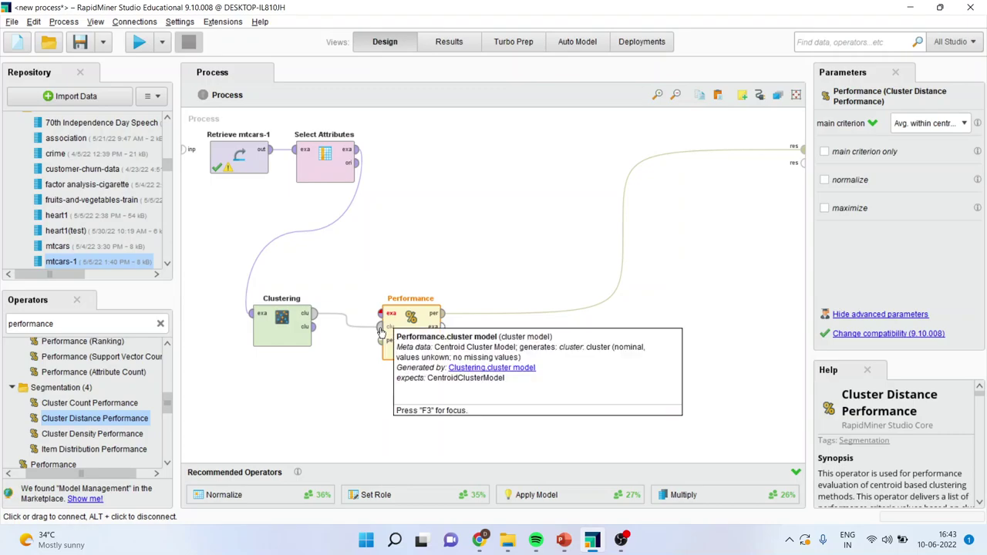
pyautogui.click(313, 330)
pyautogui.moveTo(313, 330); pyautogui.dragTo(381, 326)
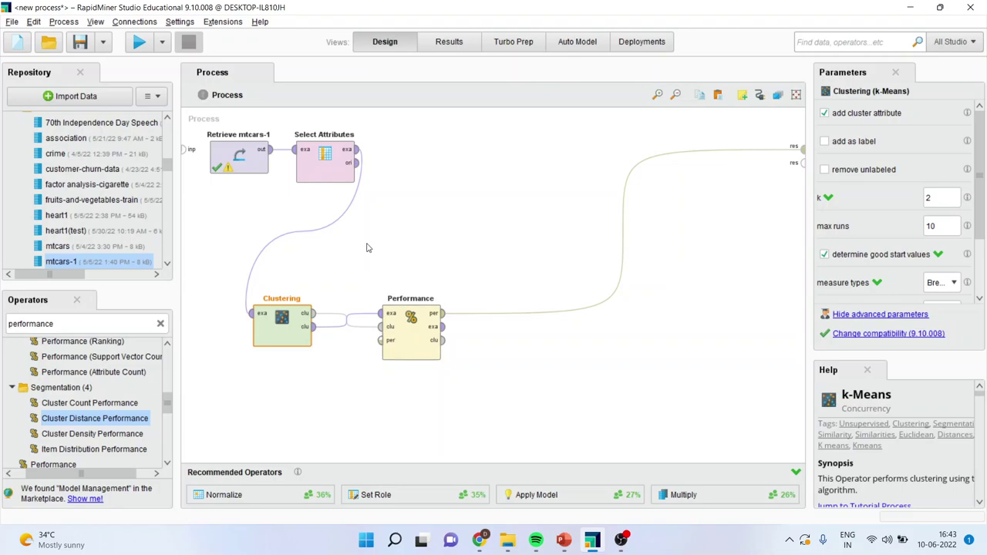
pyautogui.click(78, 327)
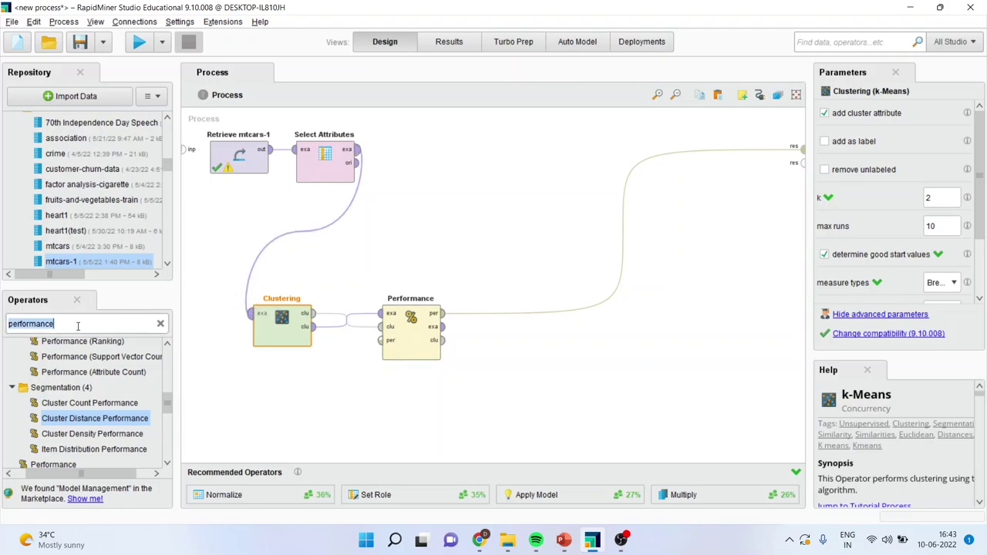
# Insert a Normalize operator between Select Attributes and Clustering, and tidy the layout
pyautogui.write('norm')
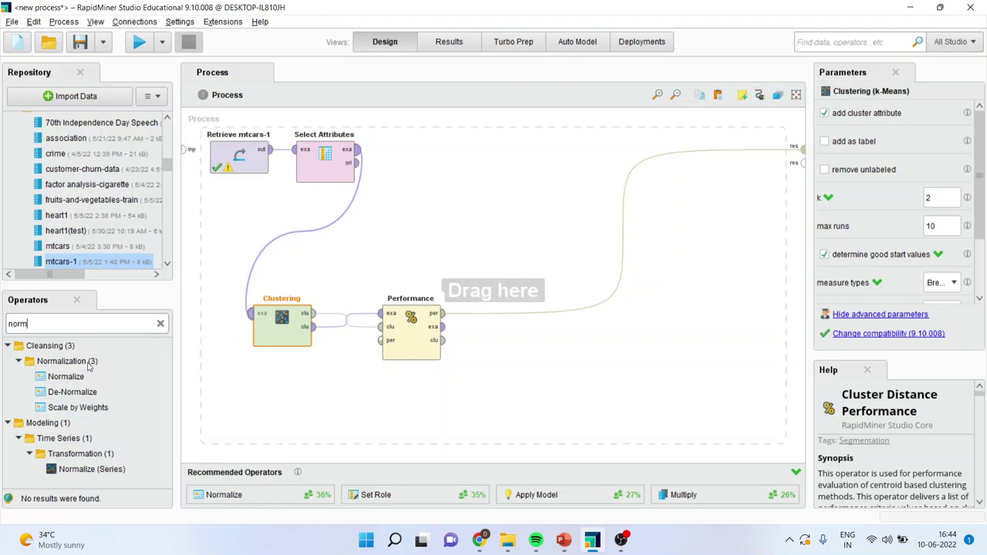
pyautogui.moveTo(76, 380); pyautogui.dragTo(417, 154)
pyautogui.click(303, 231)
pyautogui.moveTo(356, 151); pyautogui.dragTo(381, 149)
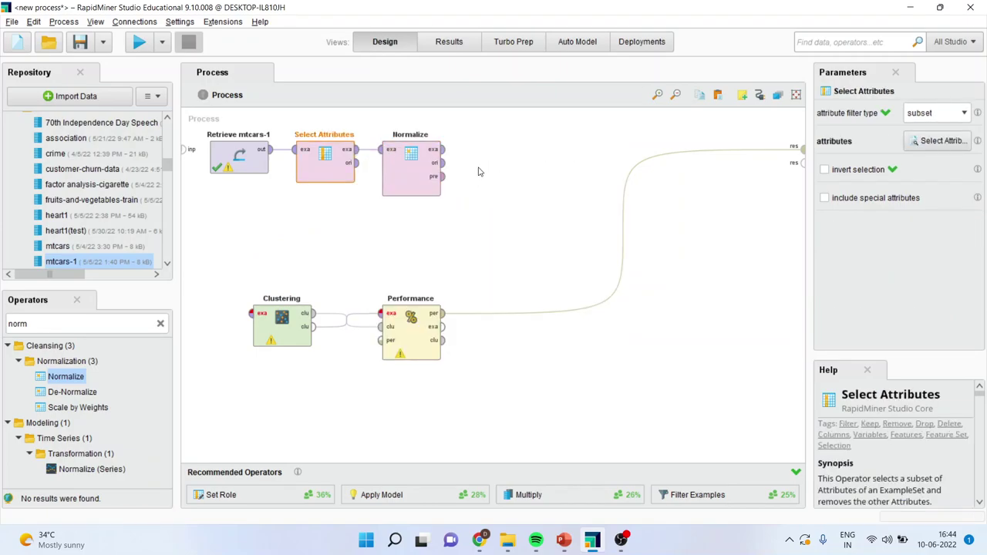
pyautogui.click(443, 149)
pyautogui.click(257, 311)
pyautogui.moveTo(264, 331); pyautogui.dragTo(246, 341)
pyautogui.moveTo(407, 337); pyautogui.dragTo(363, 338)
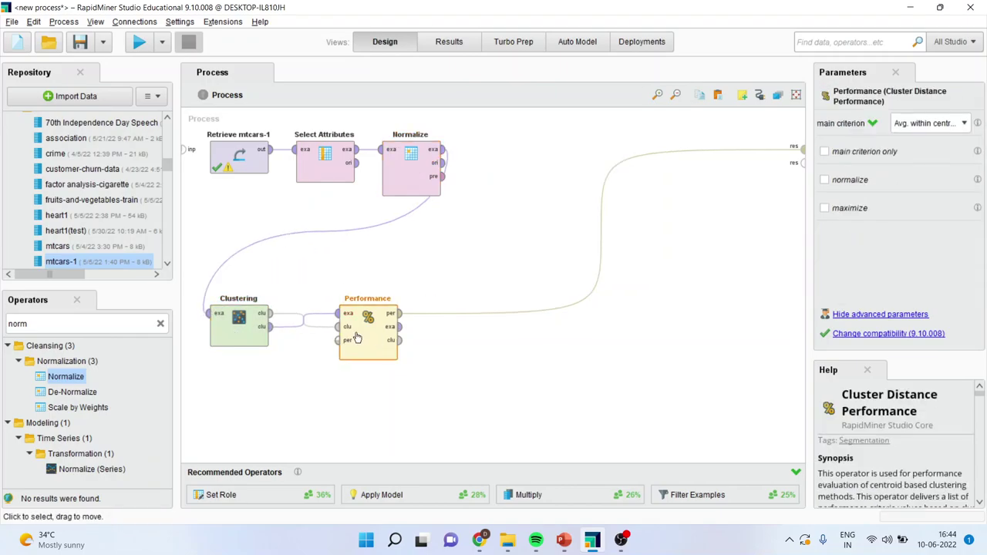
# Send Performance's examples and cluster model to the results, then run the process
pyautogui.click(399, 327)
pyautogui.click(802, 164)
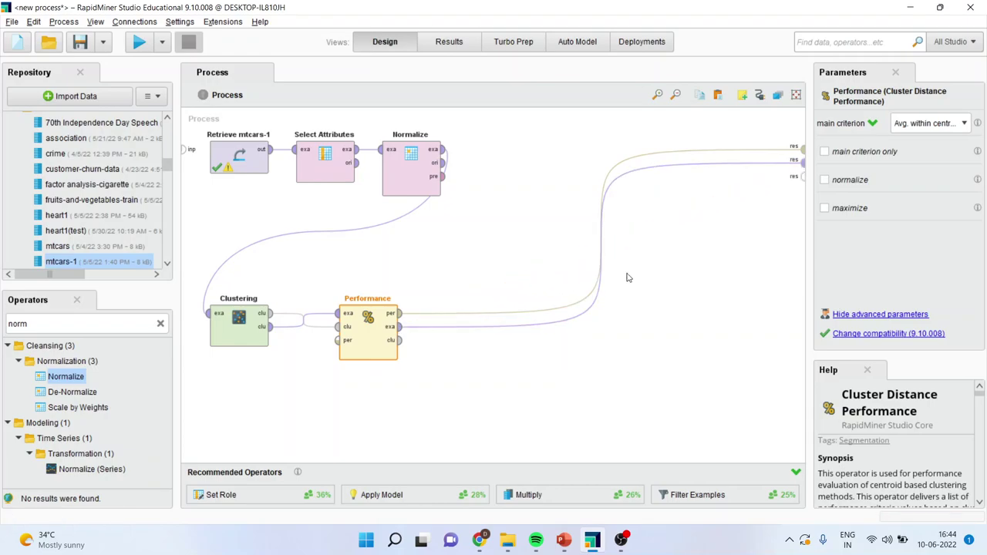
pyautogui.click(398, 340)
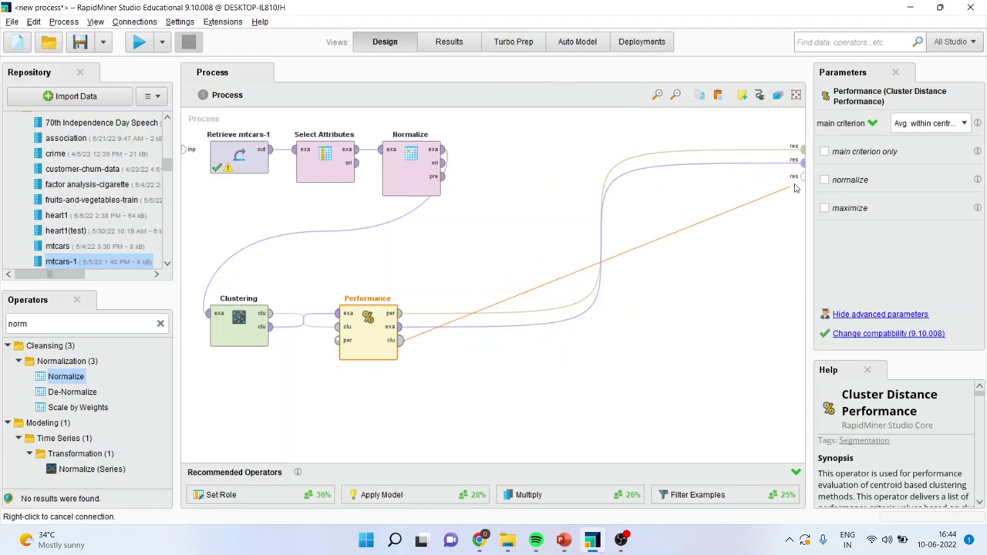
pyautogui.click(802, 175)
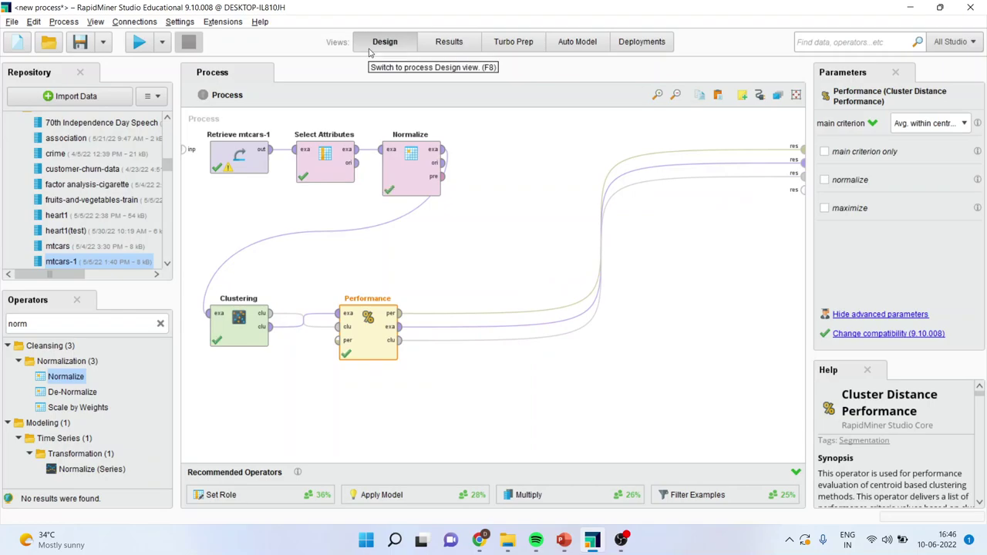
pyautogui.click(139, 43)
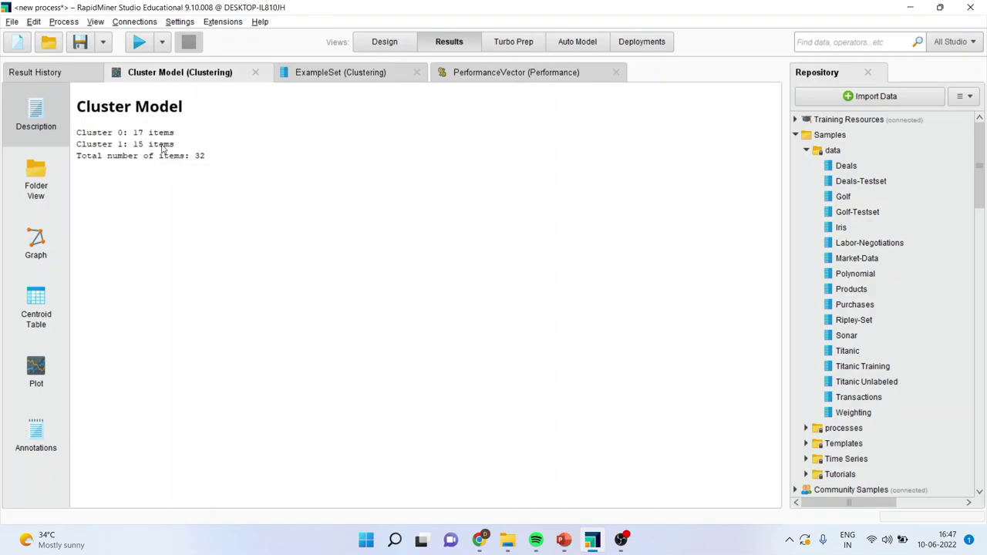
# Open the ExampleSet (Clustering) table and highlight the cluster labels of the first rows
pyautogui.click(343, 73)
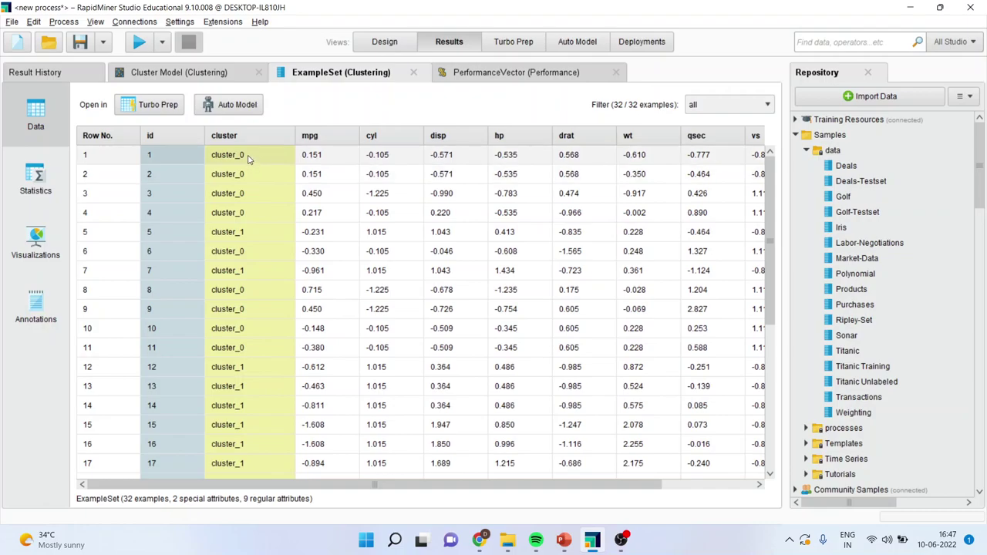
pyautogui.moveTo(248, 156); pyautogui.dragTo(249, 218)
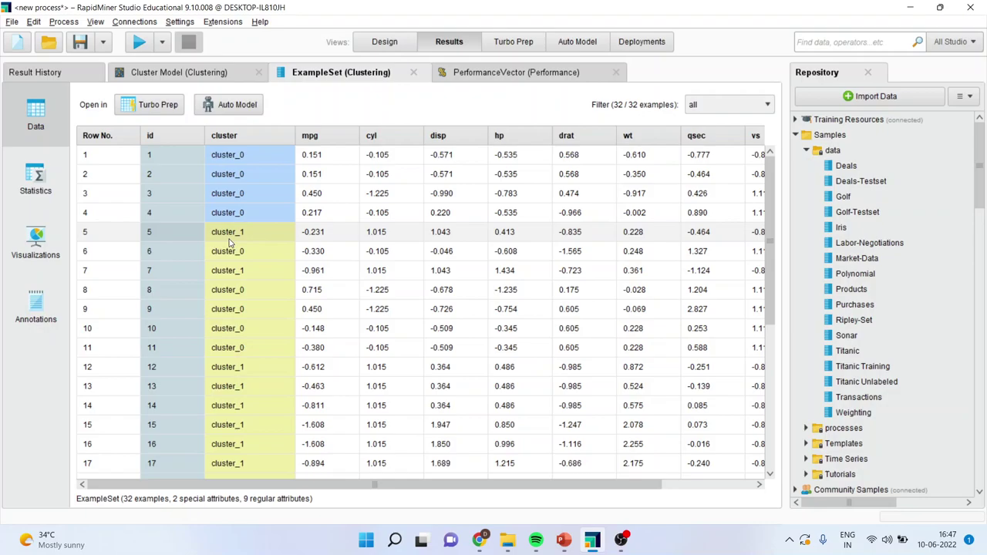
# Review the summary statistics and expand the cluster attribute's distribution chart
pyautogui.click(46, 187)
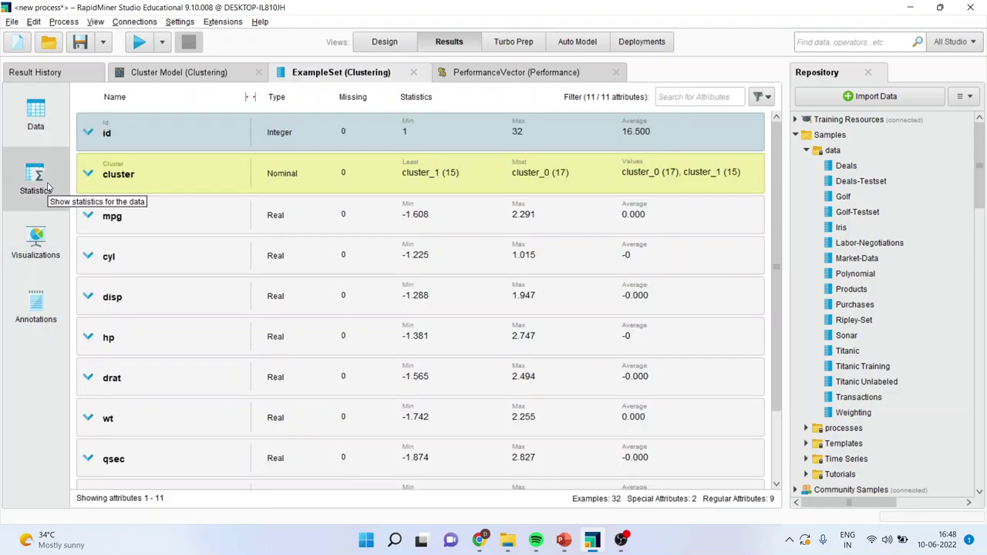
pyautogui.click(88, 174)
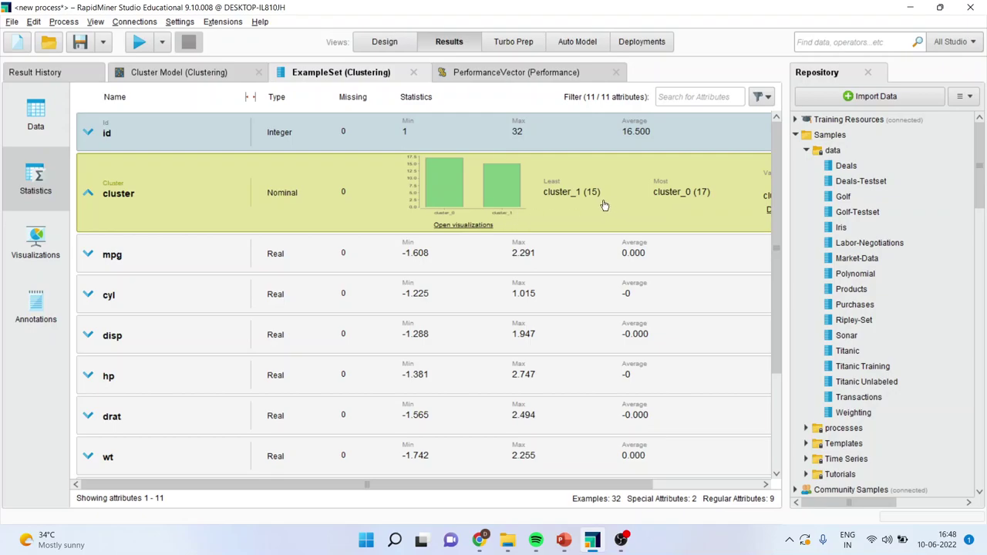
pyautogui.click(35, 247)
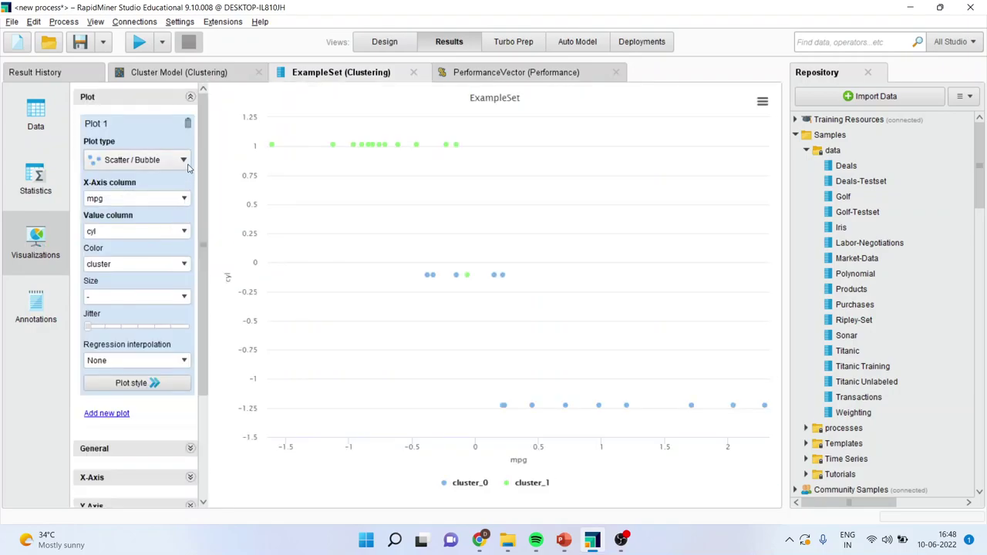
# Plot mpg against wt, sized by hp, with a linear regression line per cluster
pyautogui.click(182, 203)
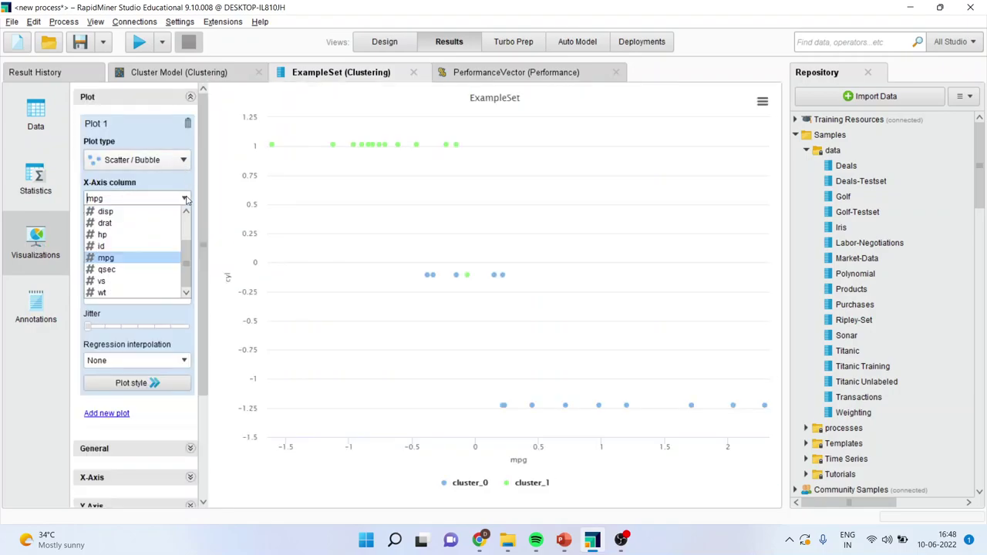
pyautogui.click(140, 294)
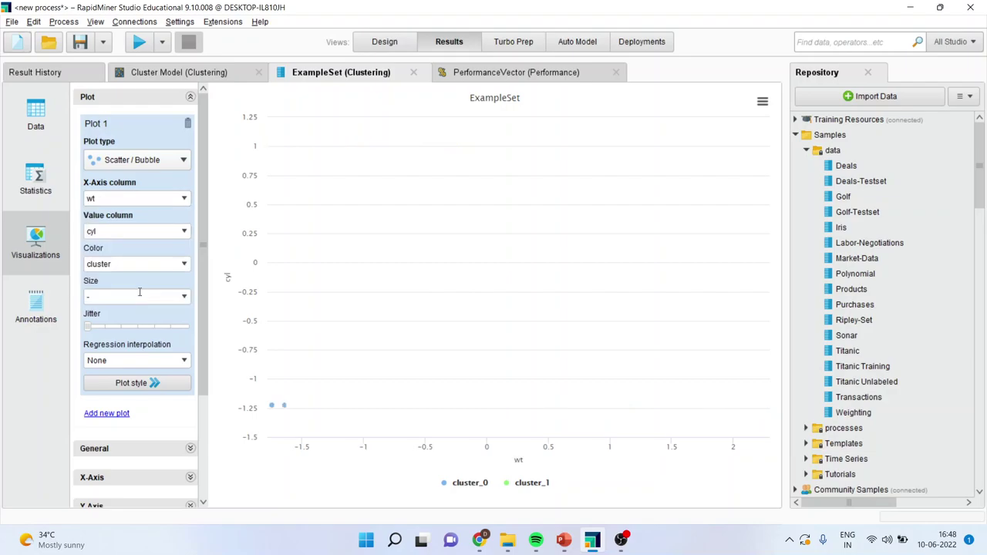
pyautogui.click(185, 232)
pyautogui.scroll(-2, 185, 283)
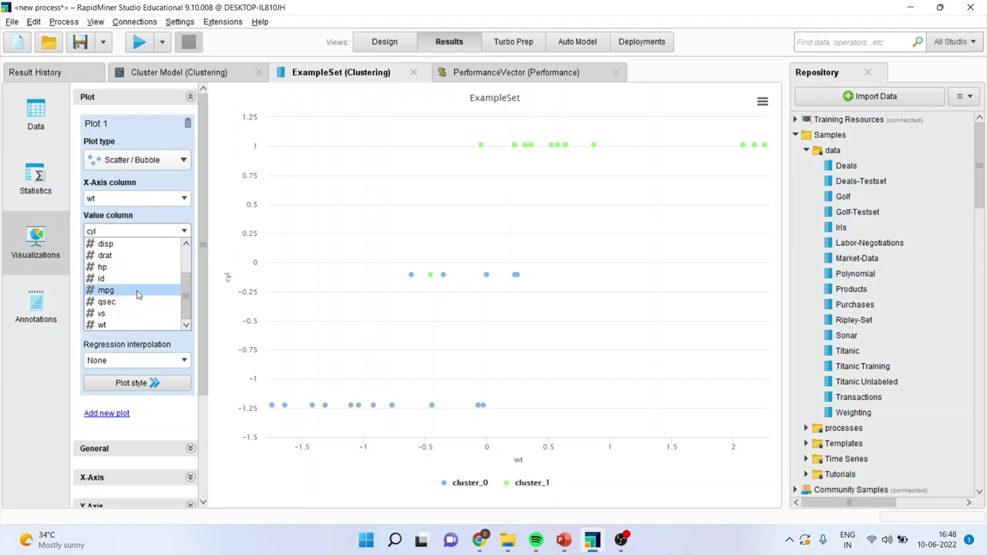
pyautogui.click(137, 294)
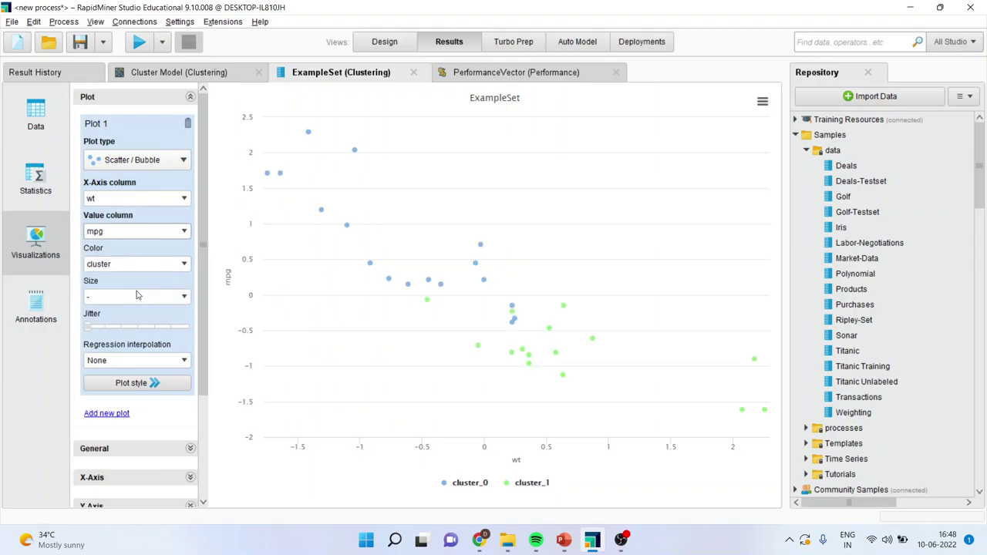
pyautogui.click(186, 298)
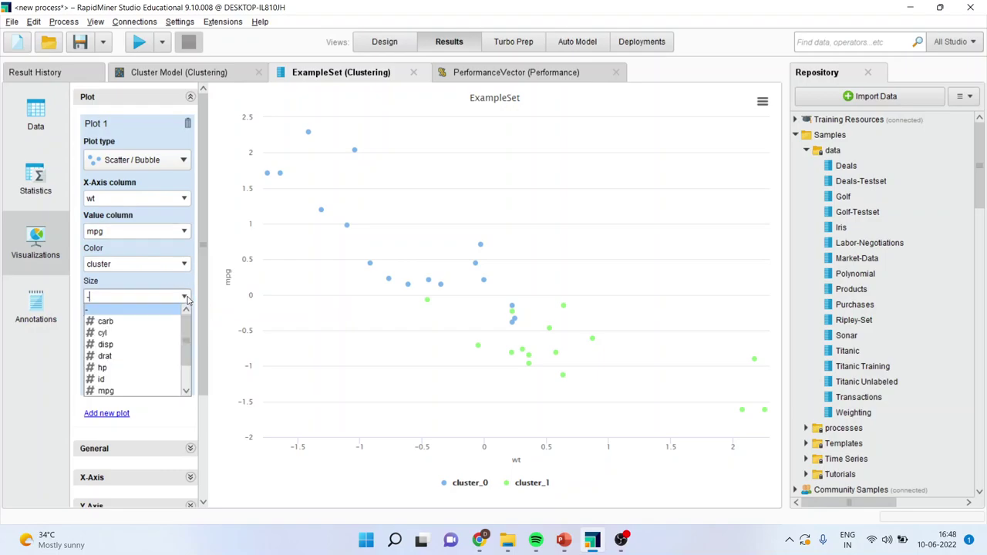
pyautogui.click(154, 368)
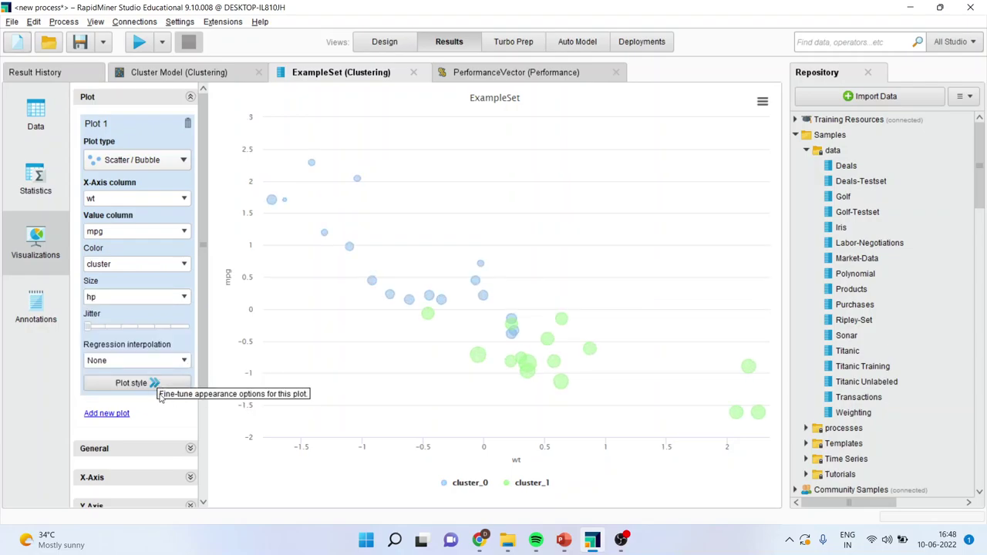
pyautogui.click(184, 361)
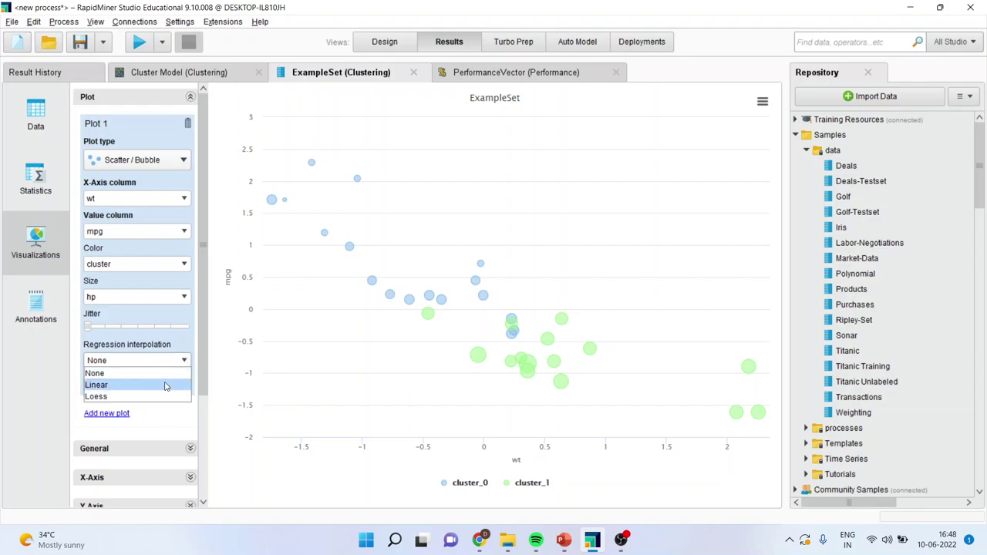
pyautogui.click(165, 385)
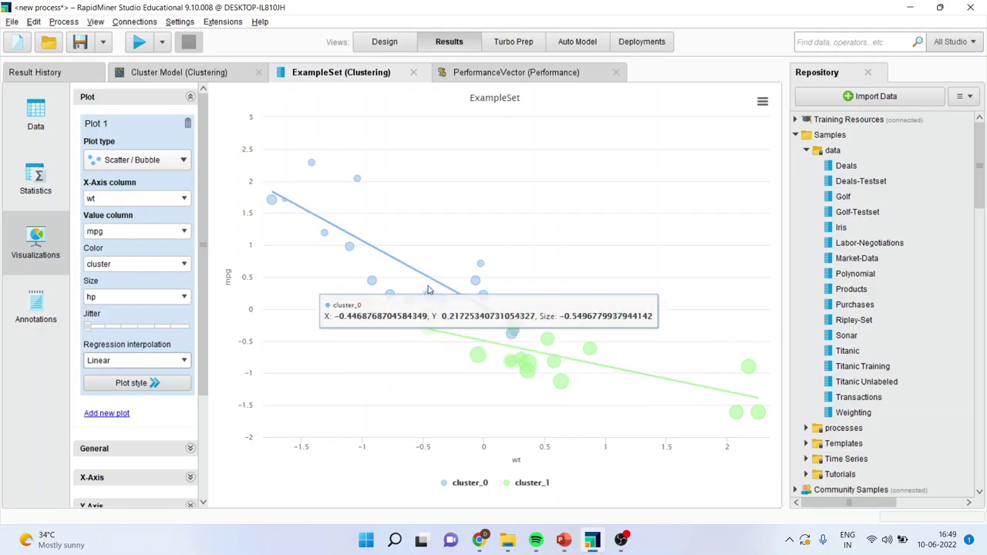
# Close the chart-type gallery and return to the Cluster Model folder view showing cluster_0 and cluster_1
pyautogui.click(180, 161)
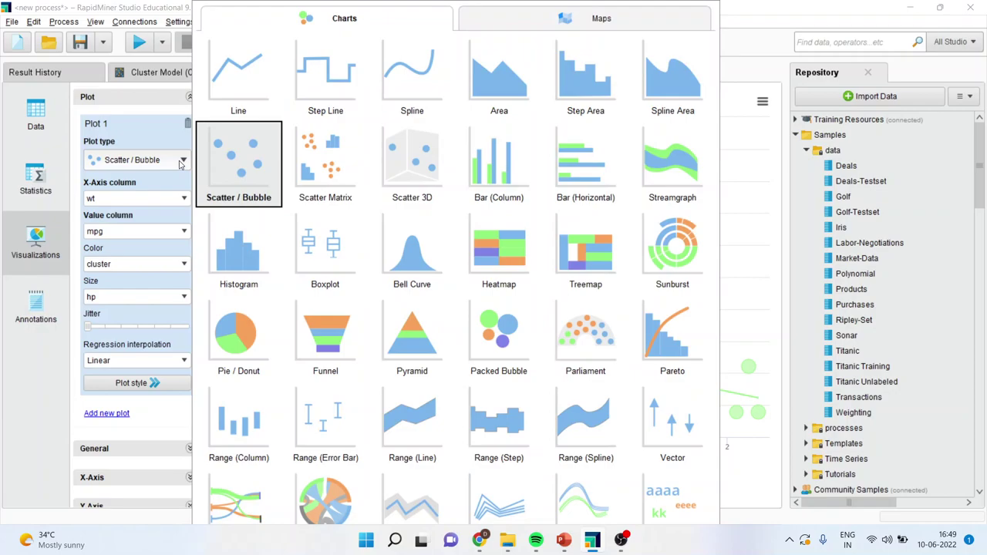
pyautogui.press('Escape')
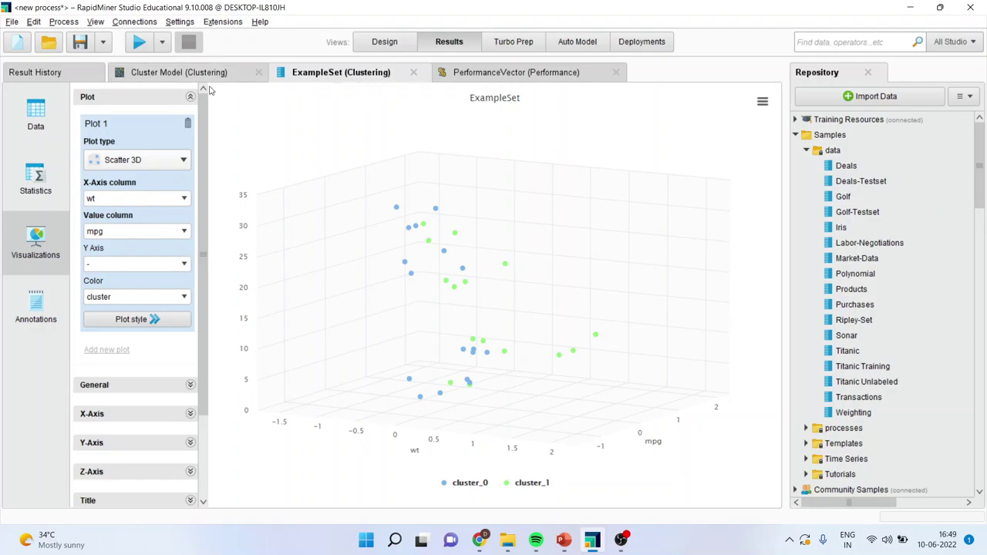
pyautogui.click(183, 74)
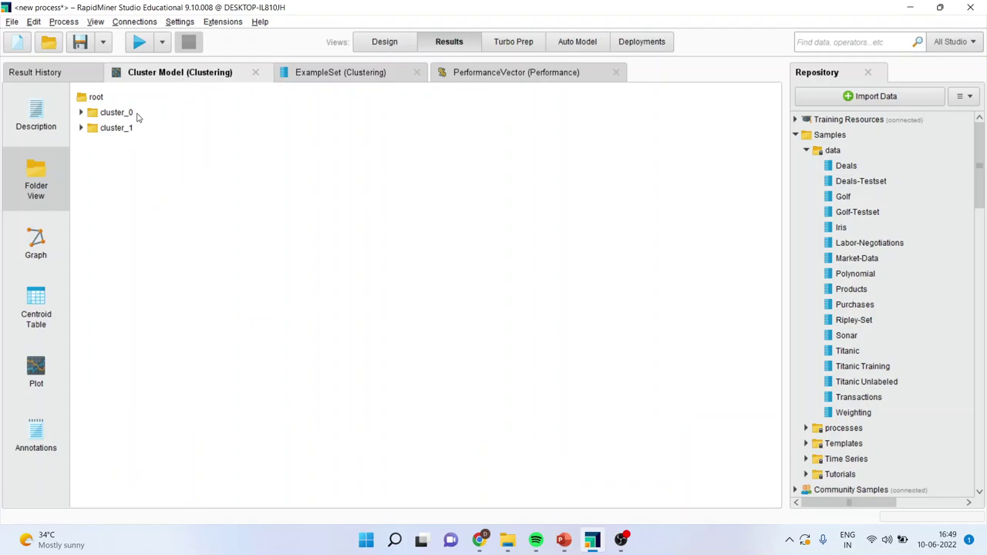
# Inspect examples 1 and 12 in the two clusters, then show the model graph with cluster 1 selected
pyautogui.click(81, 114)
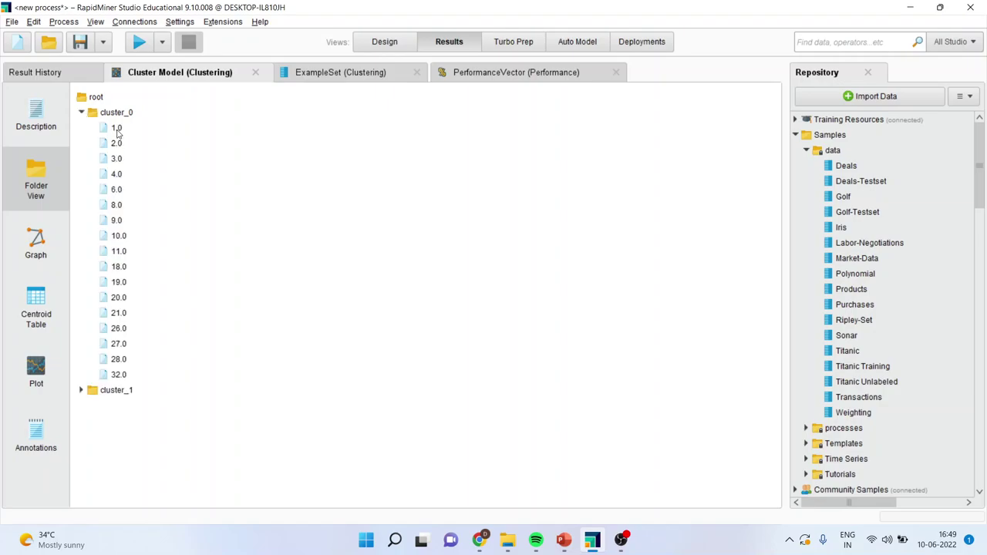
pyautogui.doubleClick(117, 130)
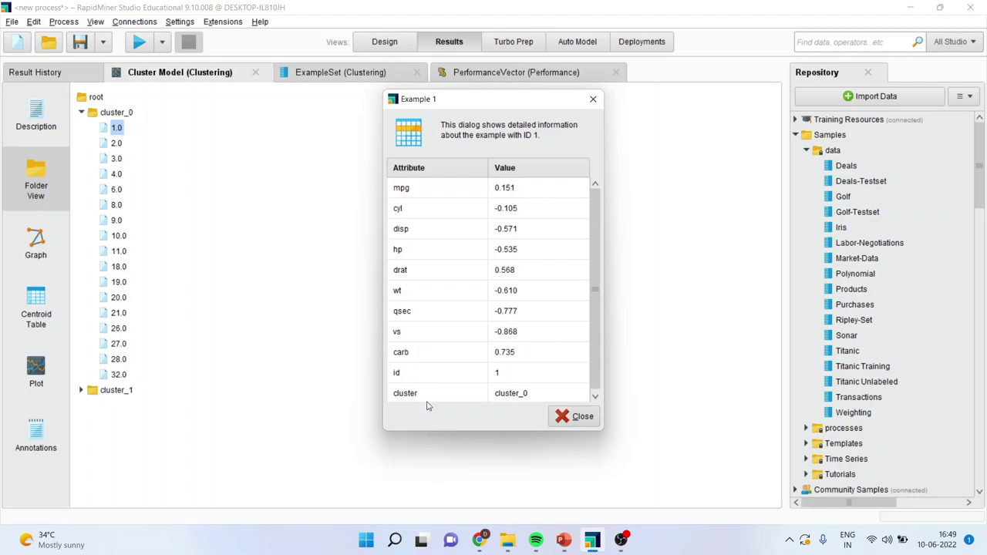
pyautogui.press('Escape')
pyautogui.click(81, 390)
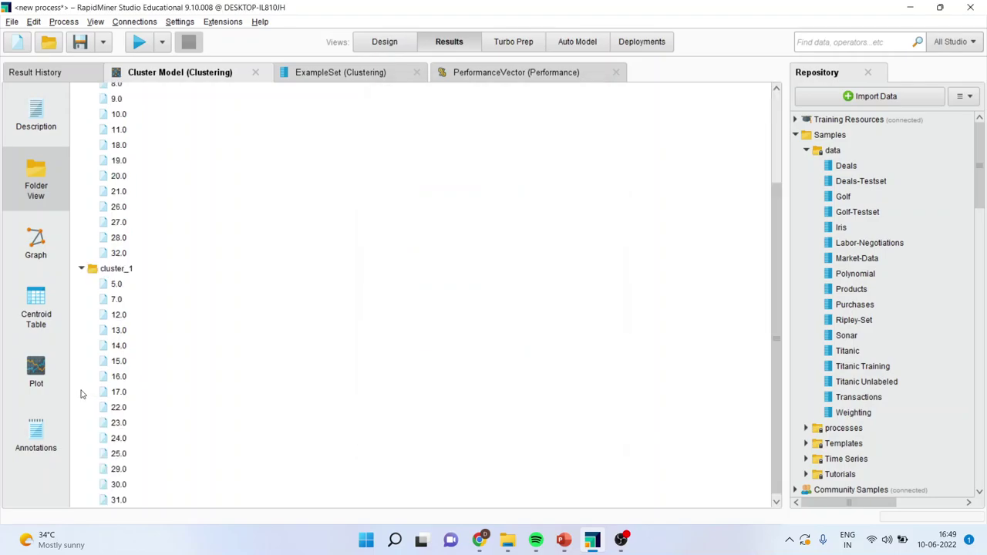
pyautogui.doubleClick(120, 316)
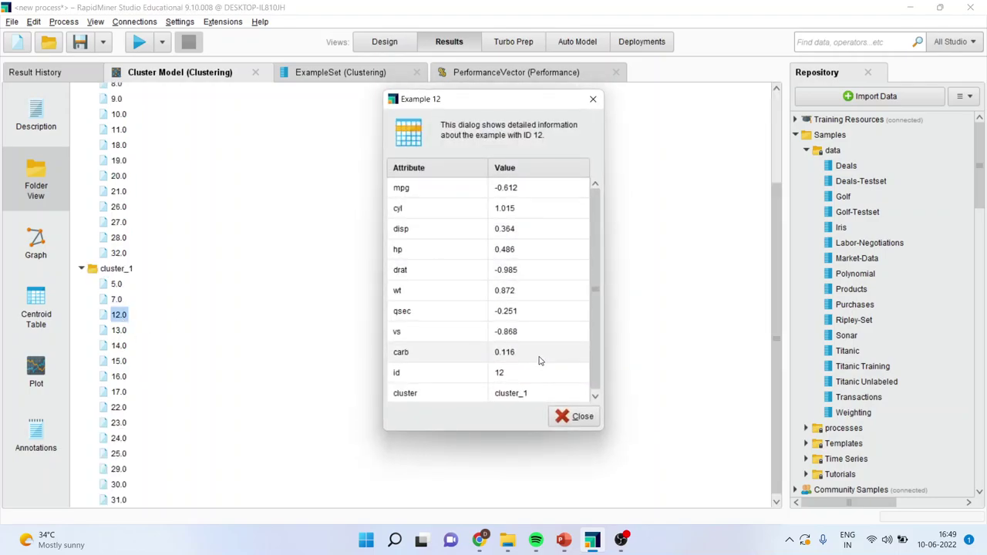
pyautogui.click(593, 99)
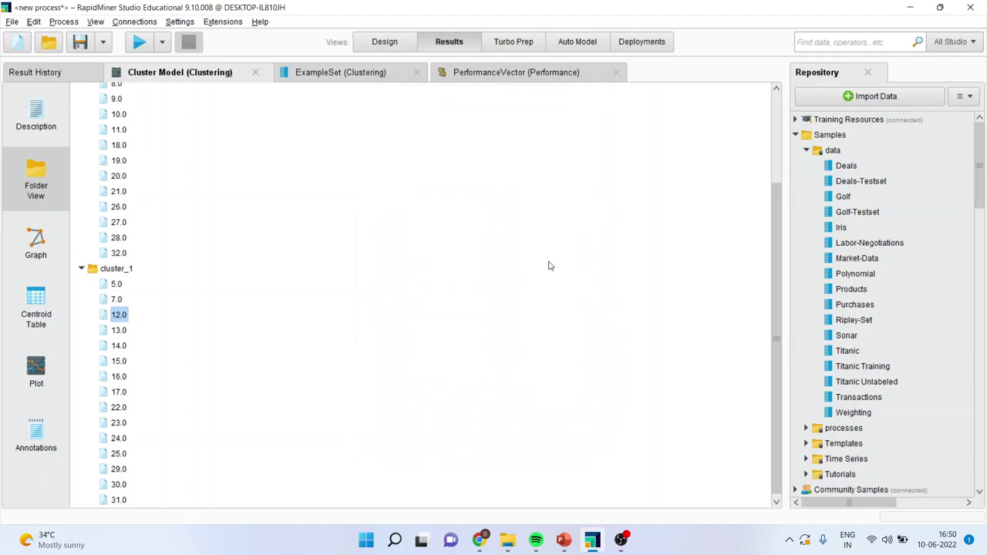
pyautogui.click(35, 245)
pyautogui.click(429, 383)
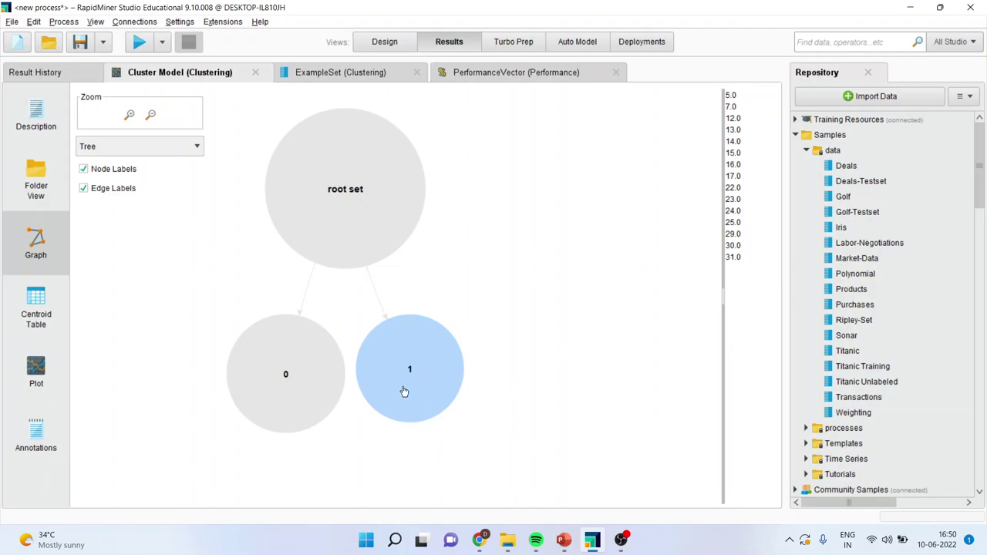
# Select cluster nodes 0 and 1 in the graph to list their members
pyautogui.click(292, 383)
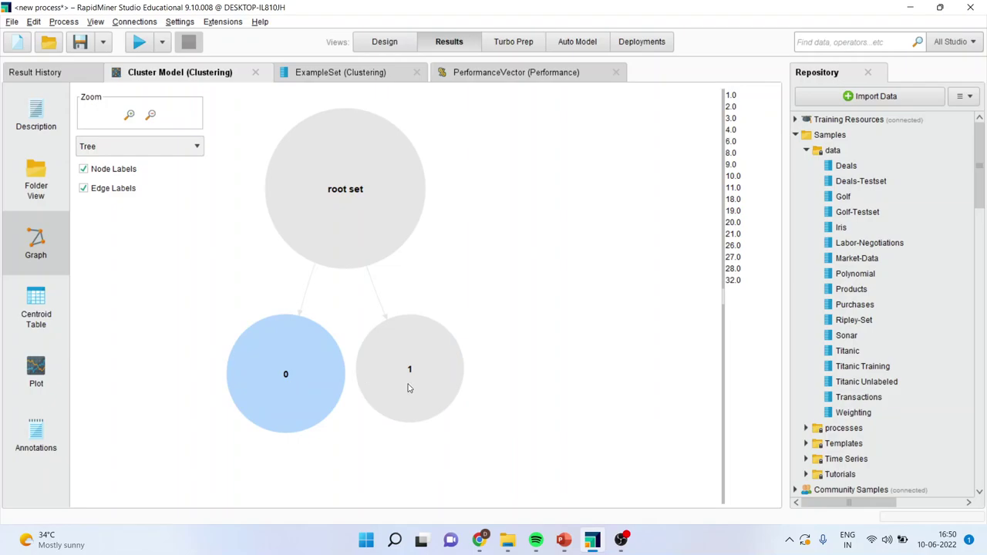
pyautogui.moveTo(409, 392)
pyautogui.click(420, 388)
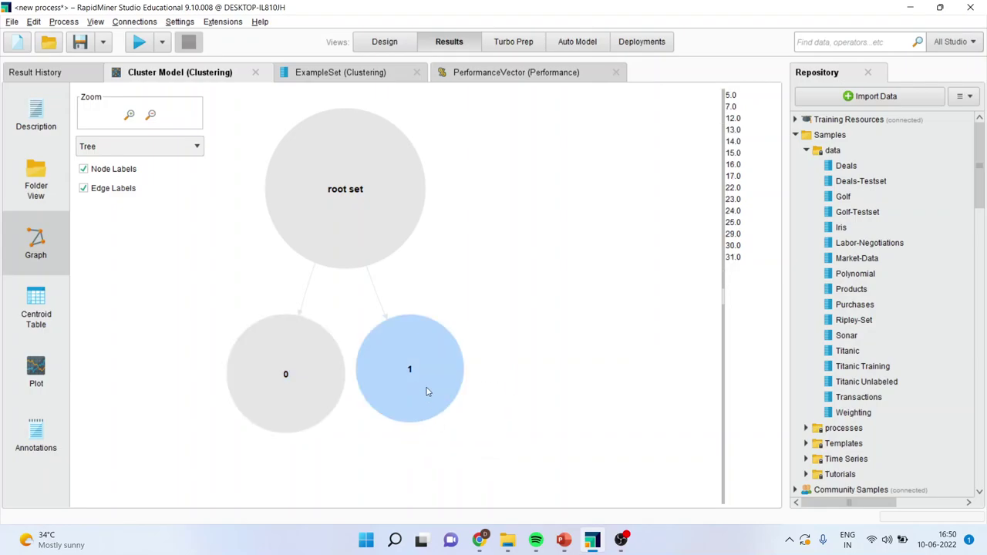
pyautogui.moveTo(426, 391)
# Switch the cluster graph layout to Tree (Tight), then Radial, and show the centroid table
pyautogui.click(198, 147)
pyautogui.click(165, 173)
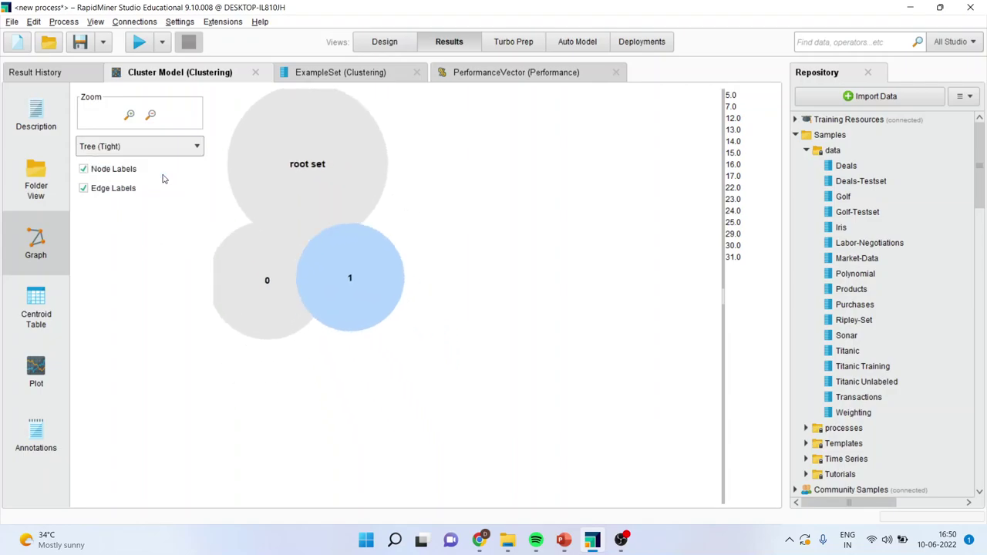
pyautogui.click(198, 147)
pyautogui.click(171, 186)
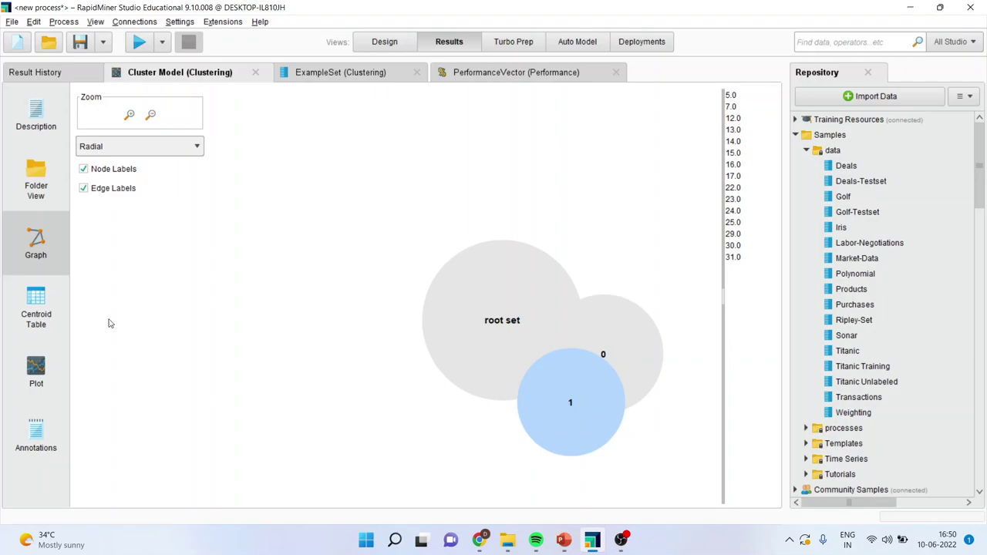
pyautogui.click(26, 316)
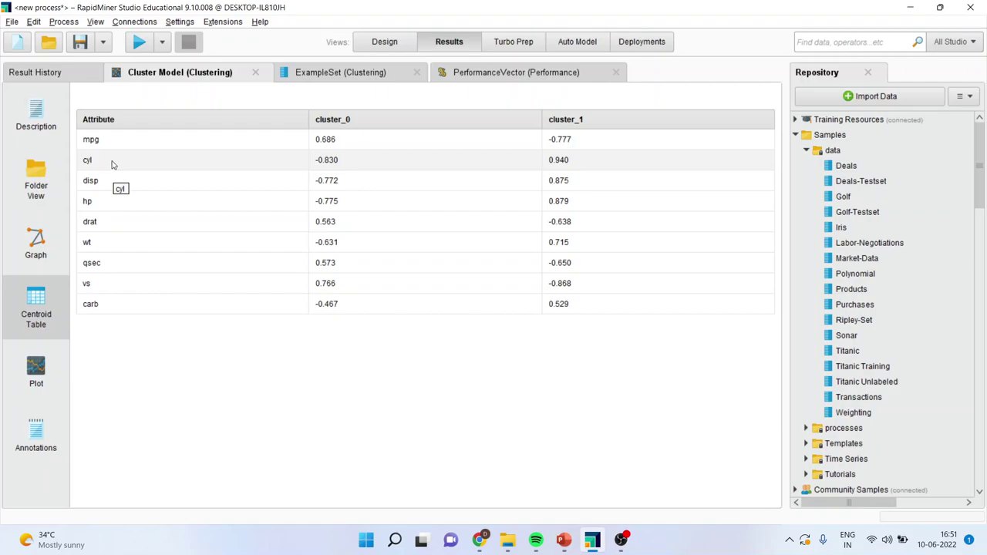
# Inspect the mpg and carb centroid values for cluster_0 and cluster_1, then plot the centroids as lines
pyautogui.click(96, 142)
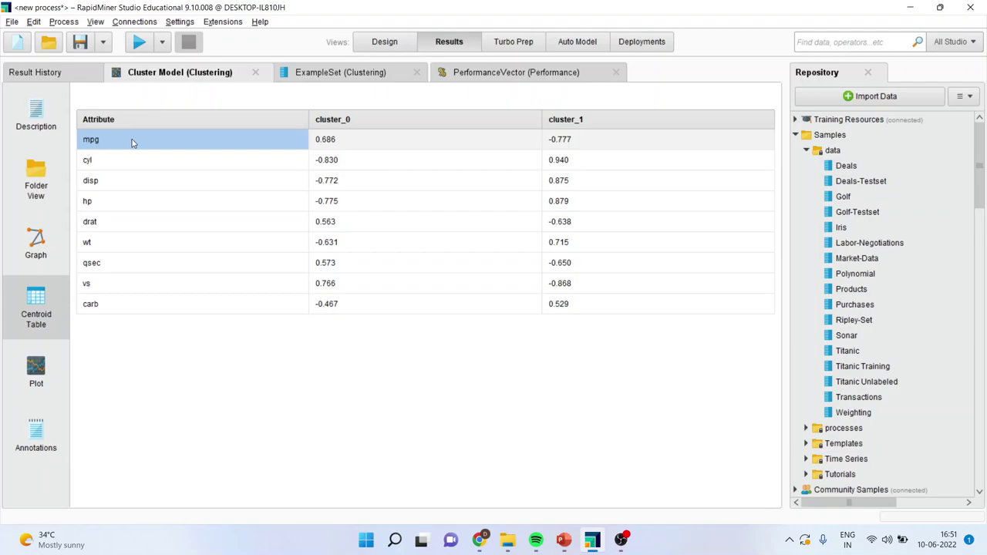
pyautogui.click(336, 145)
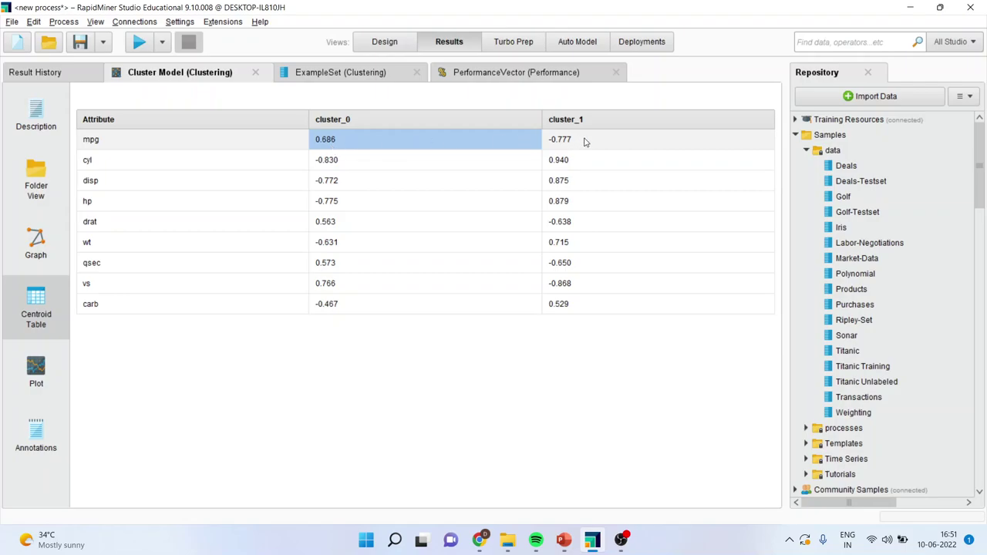
pyautogui.click(164, 149)
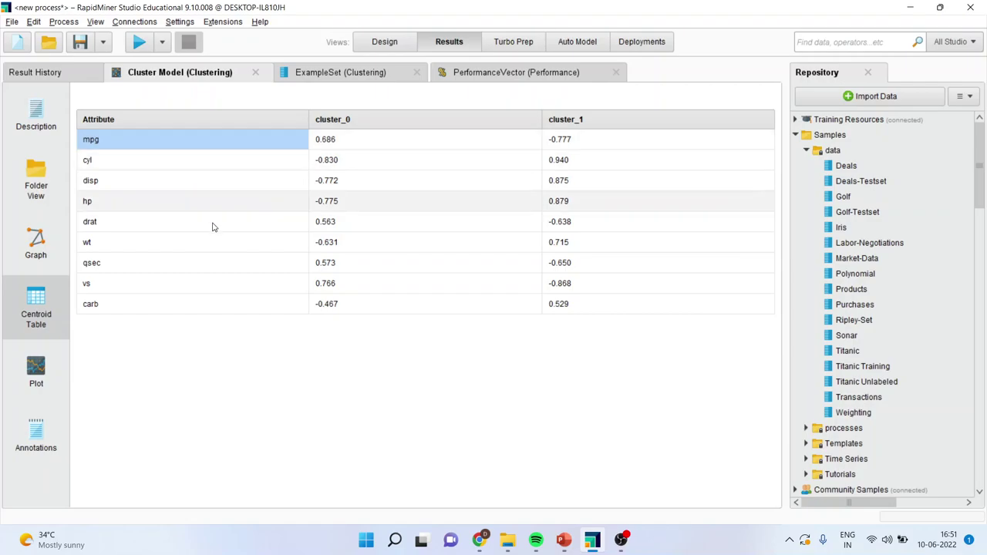
pyautogui.click(343, 307)
pyautogui.click(561, 306)
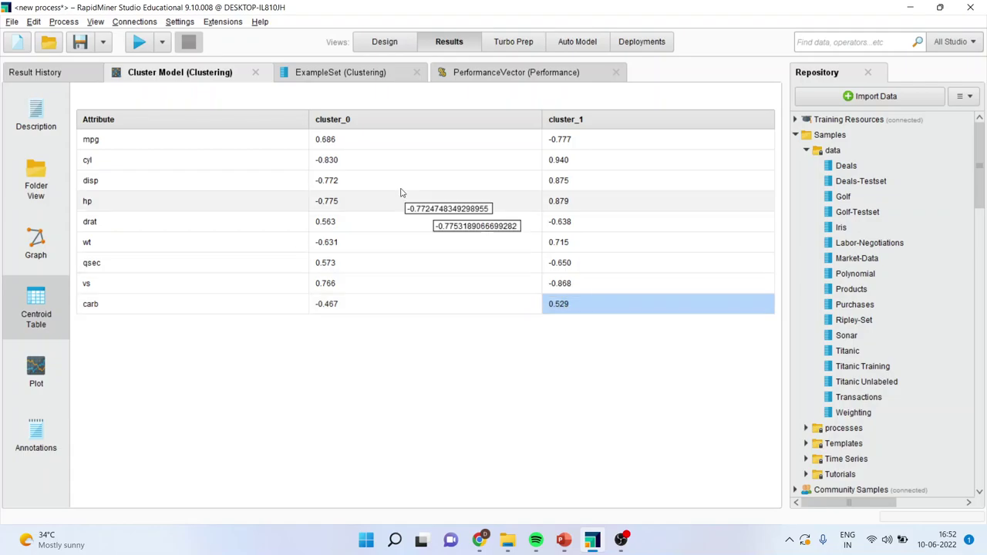
pyautogui.click(330, 141)
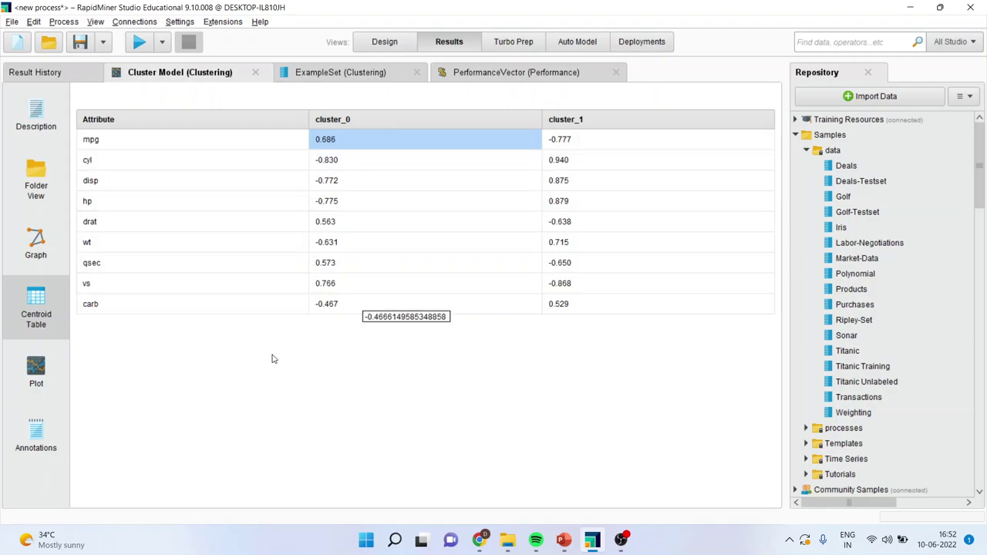
pyautogui.click(40, 376)
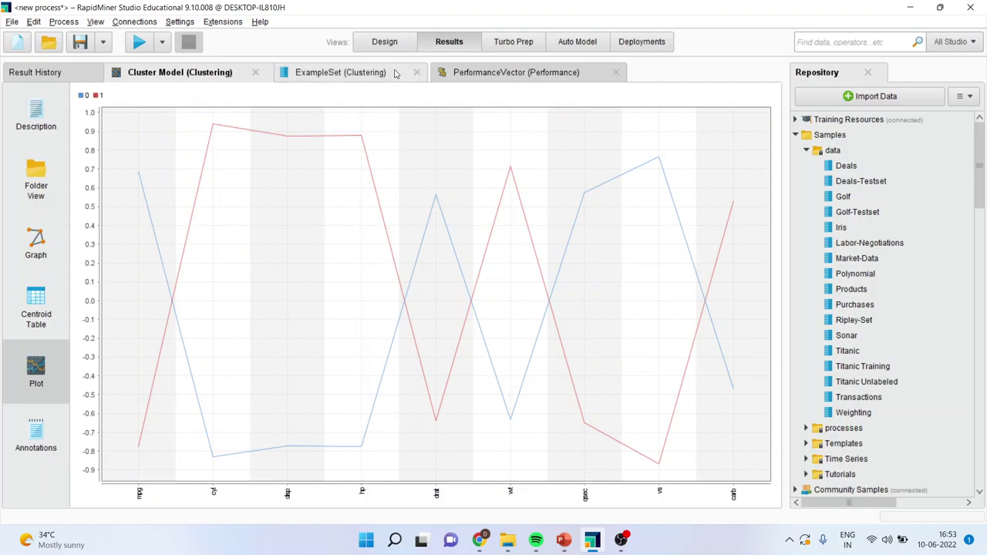
pyautogui.click(385, 42)
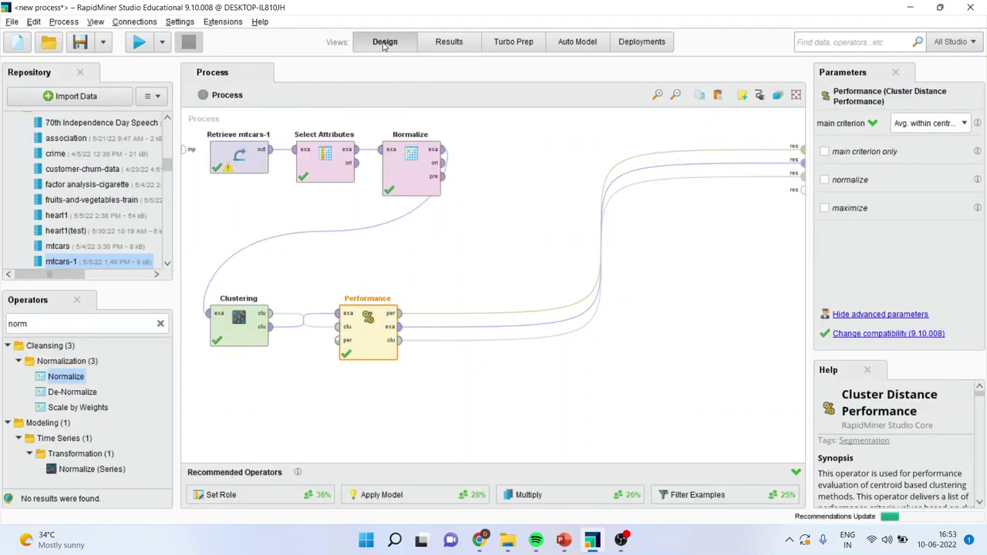
pyautogui.click(238, 330)
pyautogui.click(937, 199)
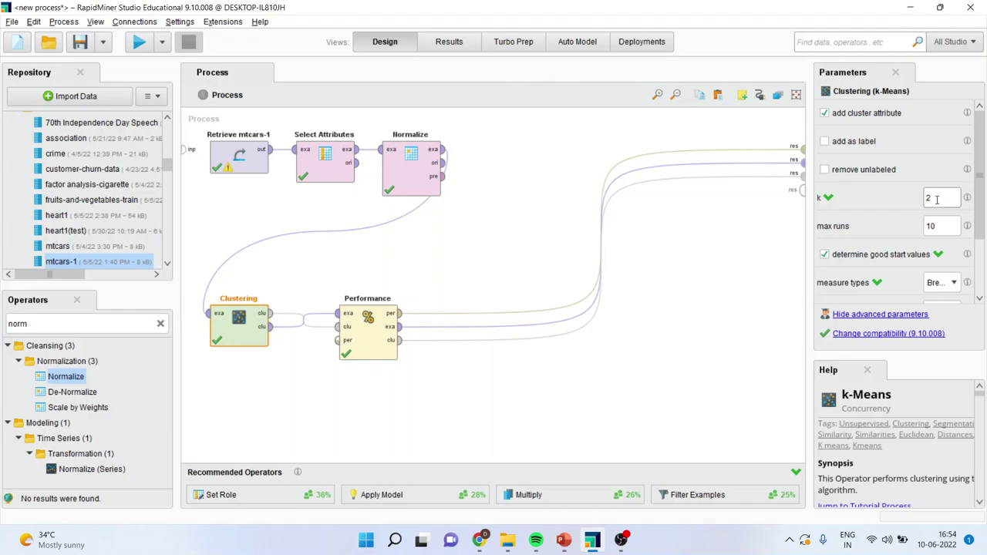
pyautogui.click(449, 42)
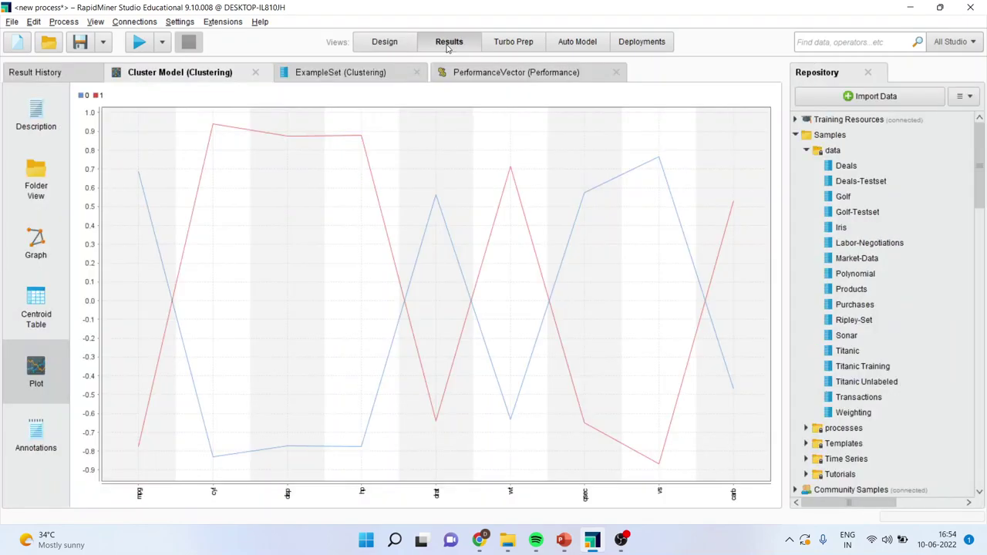
# Review the average within-centroid distance (-3.953 overall, cluster_1 -3.647), then return to Design
pyautogui.click(515, 73)
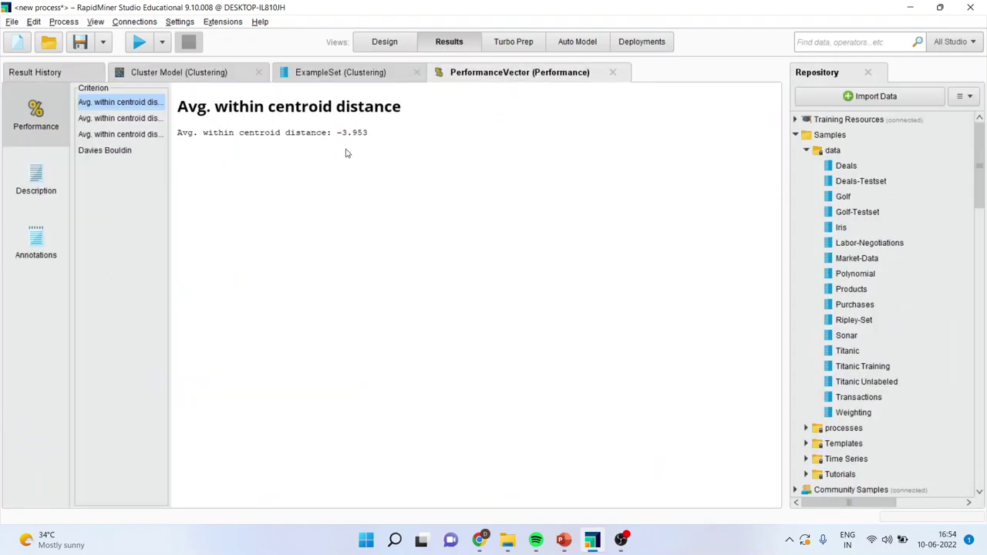
pyautogui.click(136, 135)
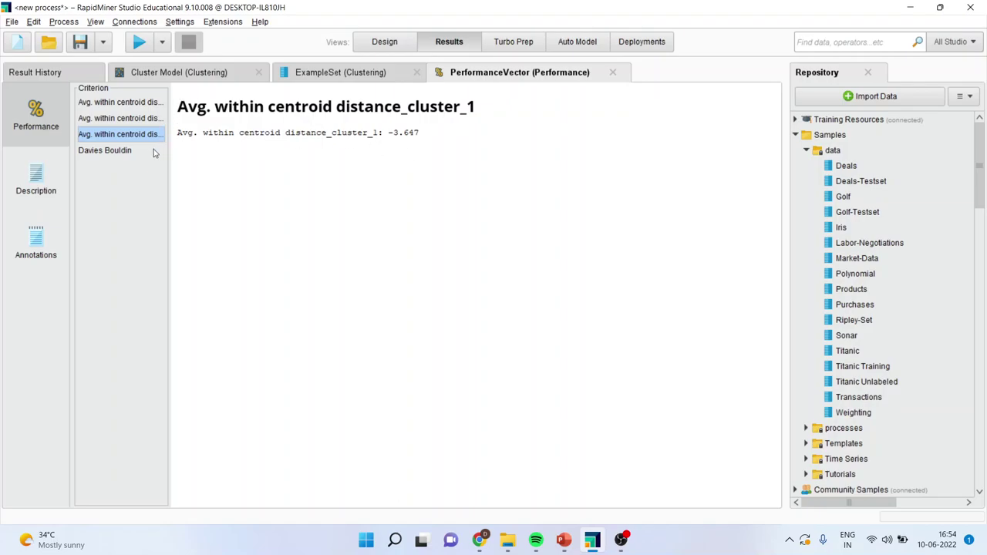
pyautogui.click(138, 103)
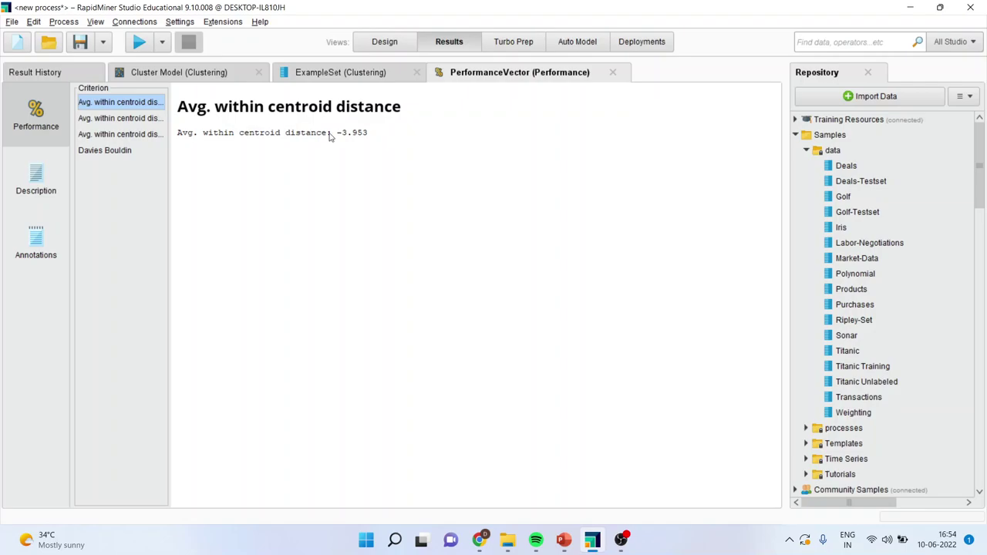
pyautogui.click(384, 41)
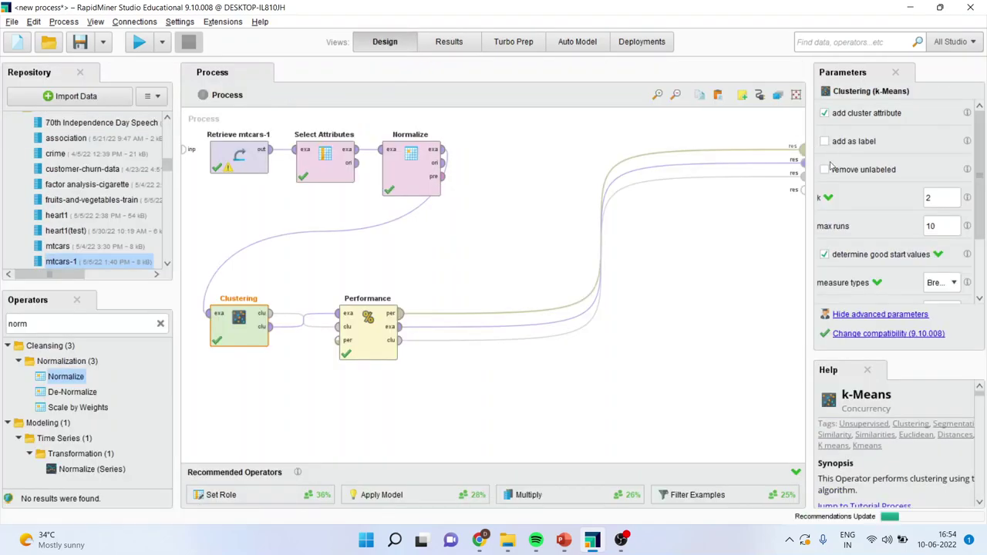
# Change k to 3, rerun k-Means, and view the resulting performance vector
pyautogui.click(930, 198)
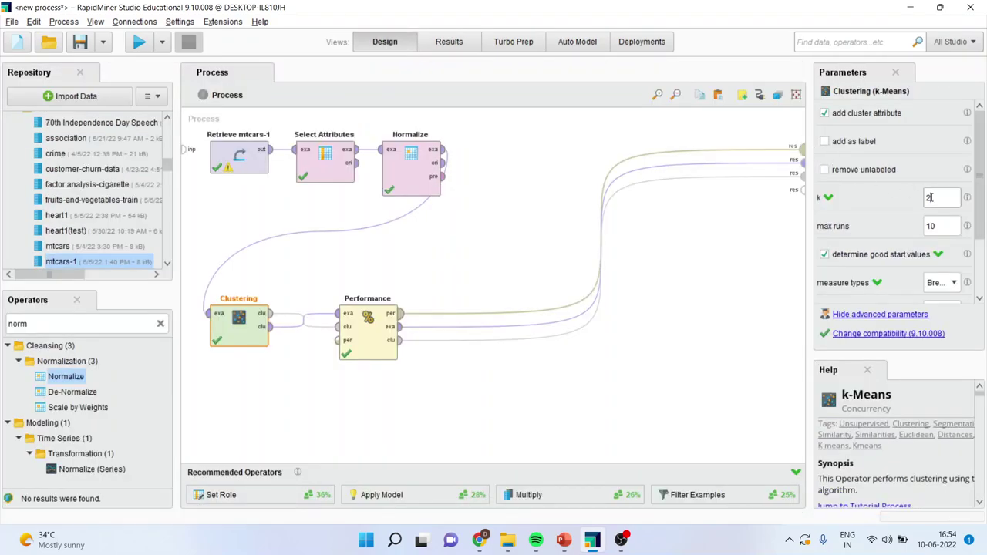
pyautogui.press('BackSpace')
pyautogui.write('3')
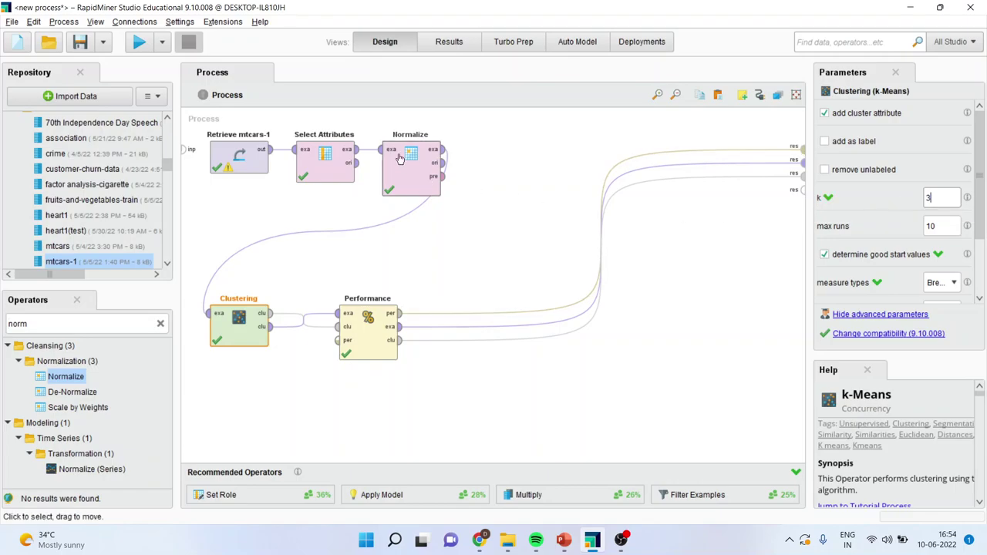
pyautogui.click(138, 44)
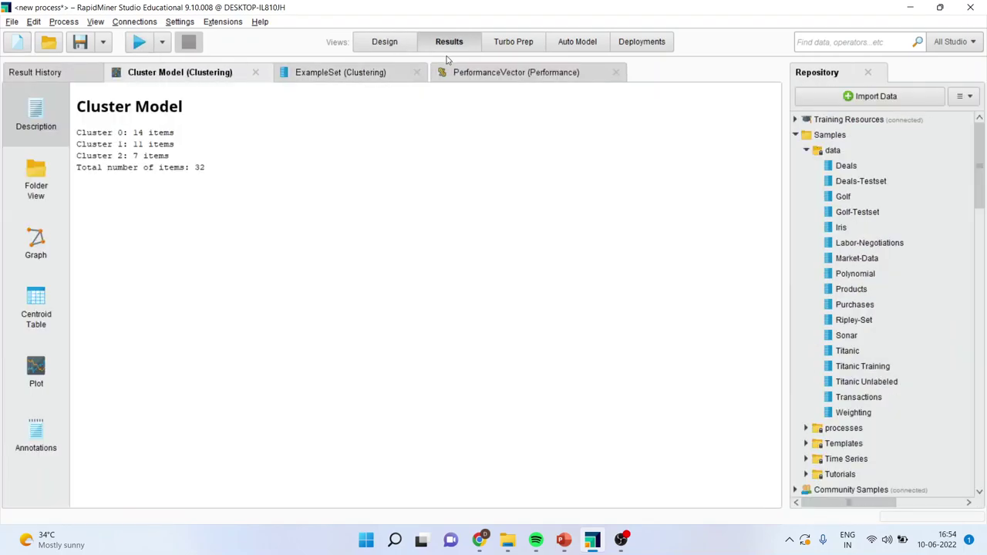
pyautogui.click(487, 75)
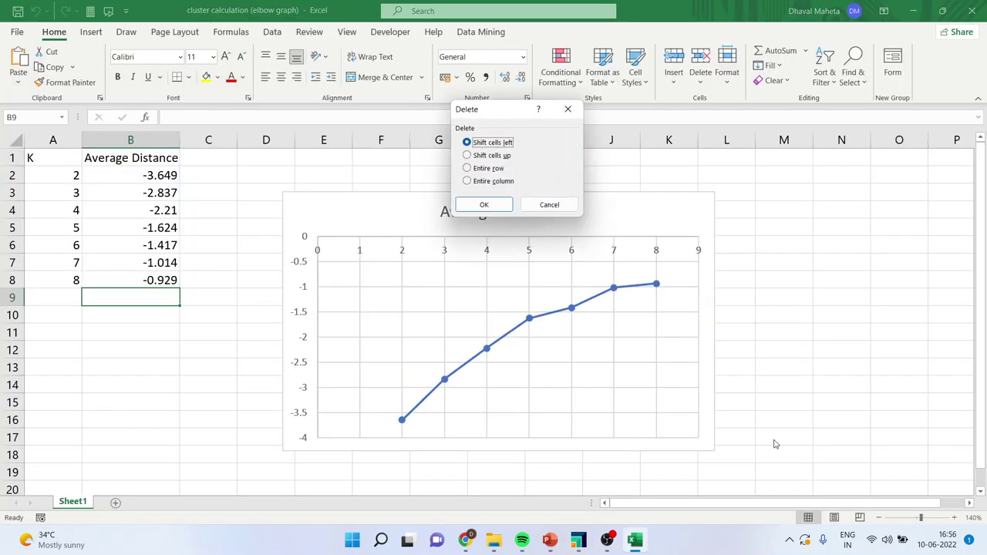
# Dismiss Excel's delete prompt, review the K values and average distances B2:B8, then return to RapidMiner
pyautogui.click(549, 205)
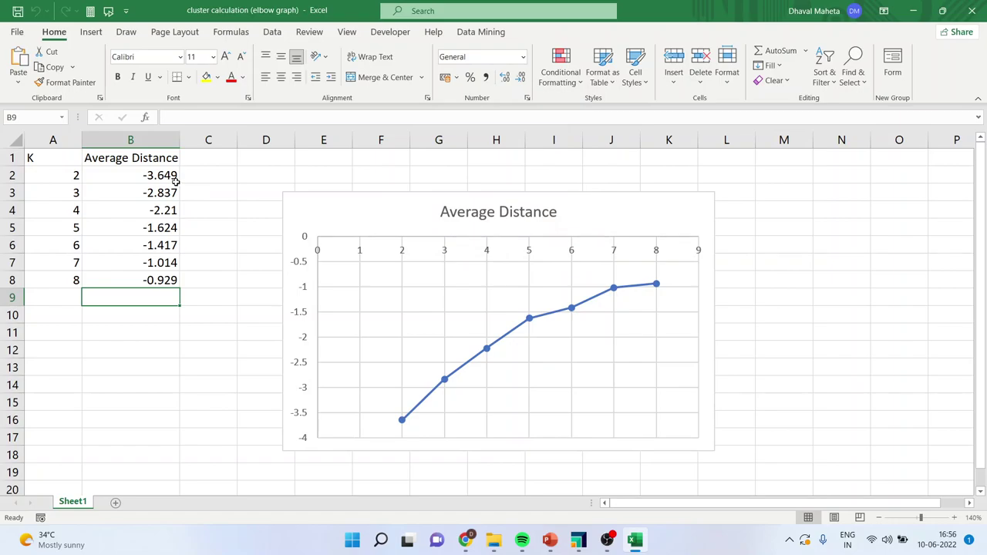
pyautogui.click(59, 178)
pyautogui.click(64, 193)
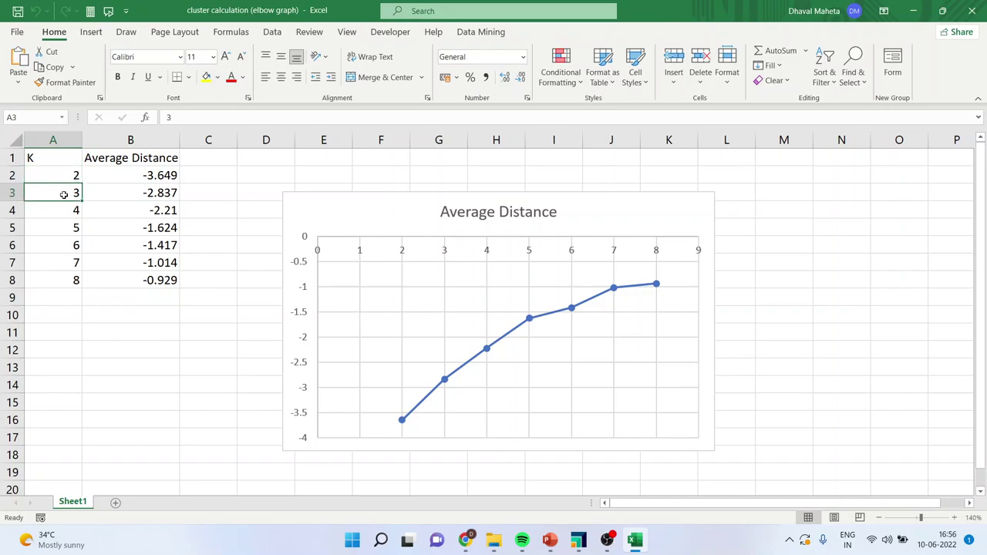
pyautogui.click(68, 210)
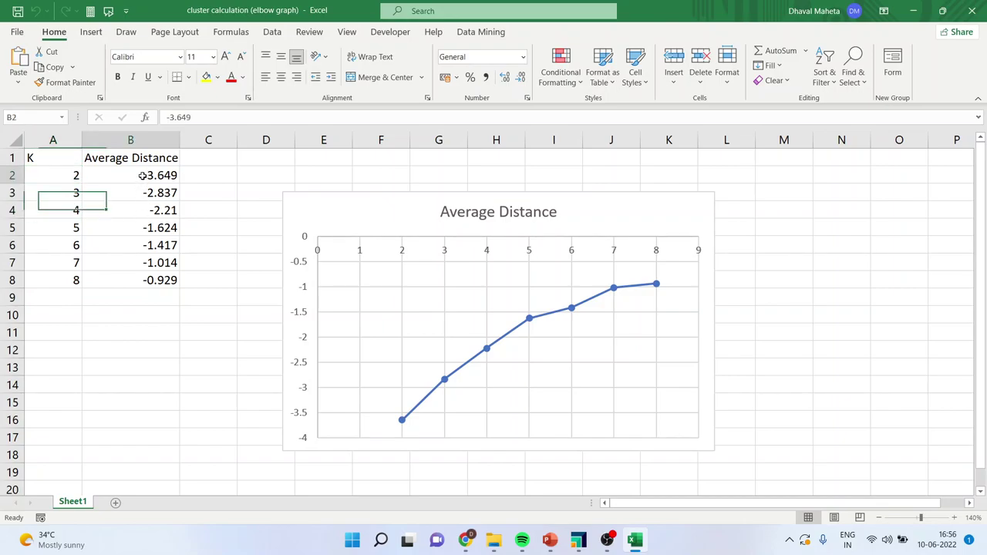
pyautogui.moveTo(142, 176); pyautogui.dragTo(154, 280)
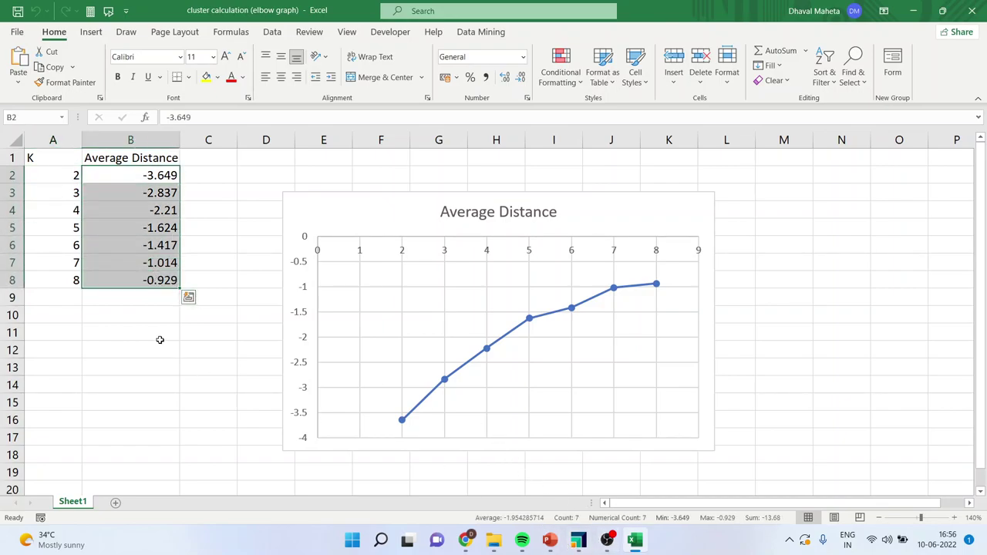
pyautogui.click(70, 279)
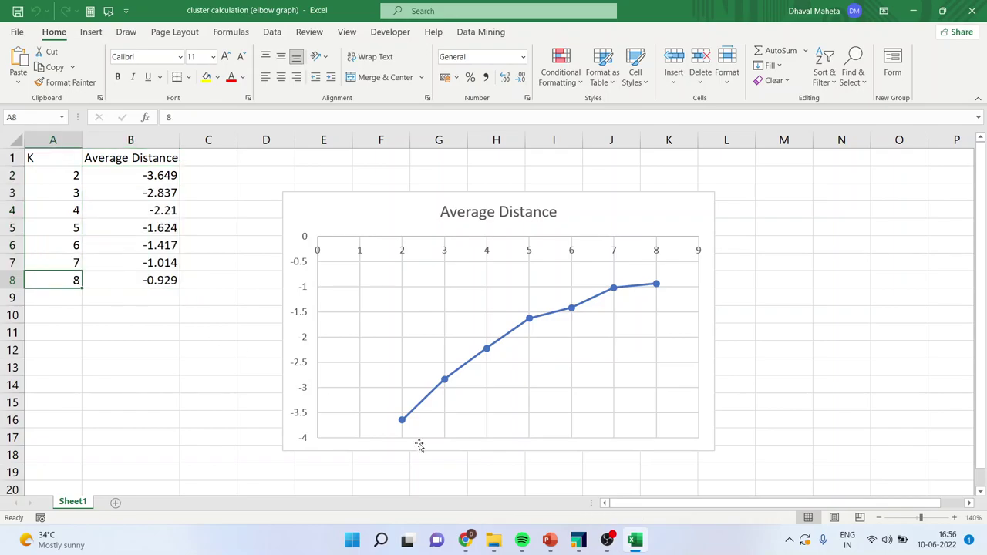
pyautogui.click(577, 540)
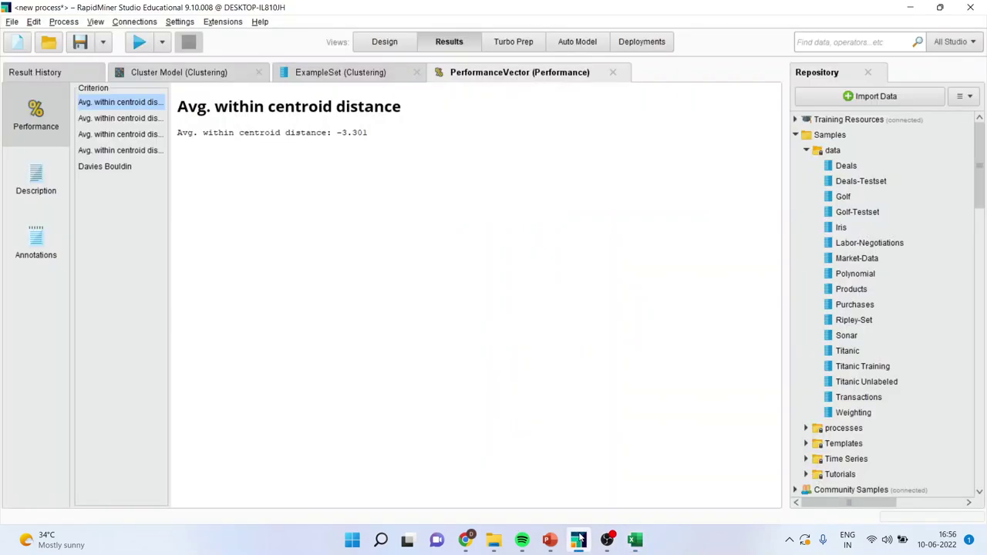
# Set k to 8, rerun k-Means, check the -1.081 average distance, then bring Excel forward
pyautogui.click(382, 42)
pyautogui.click(934, 197)
pyautogui.press('BackSpace')
pyautogui.write('8')
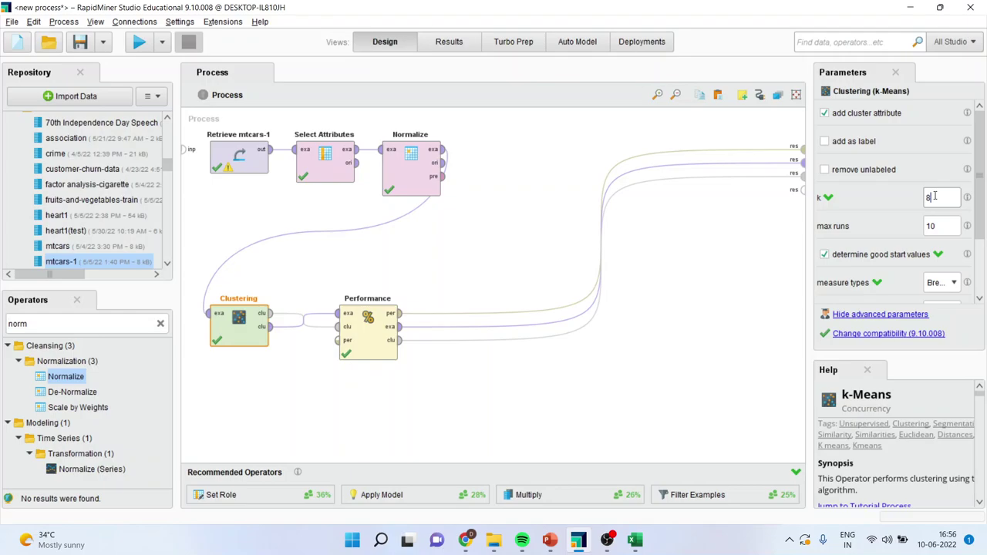
pyautogui.click(138, 44)
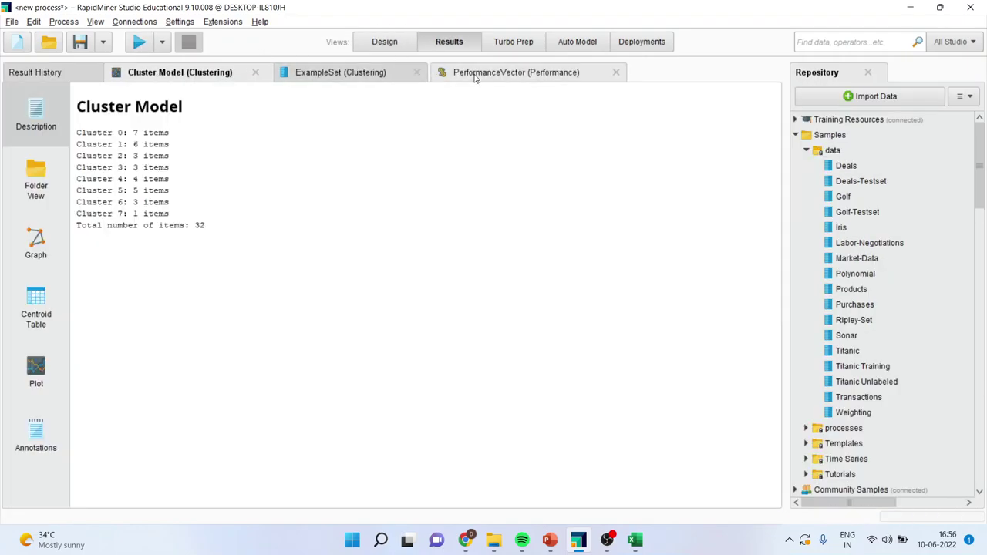
pyautogui.click(475, 75)
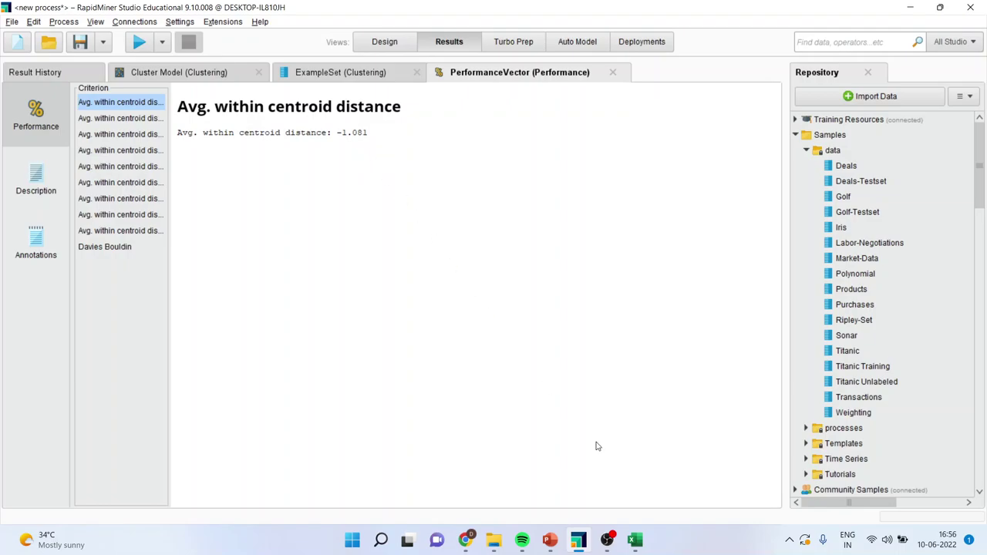
pyautogui.click(634, 540)
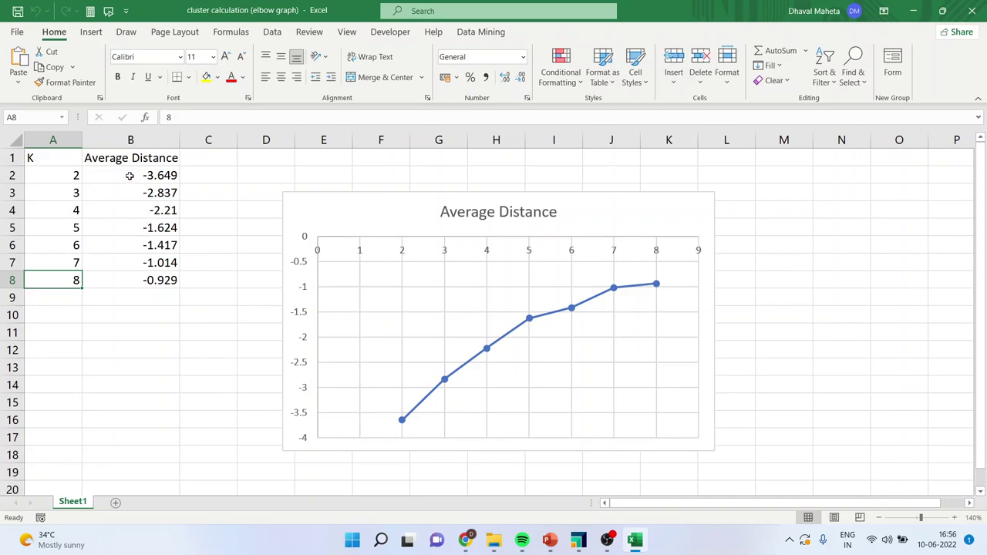
# Select the Average Distance values B2:B8 in Excel, then return to RapidMiner
pyautogui.moveTo(129, 175); pyautogui.dragTo(137, 280)
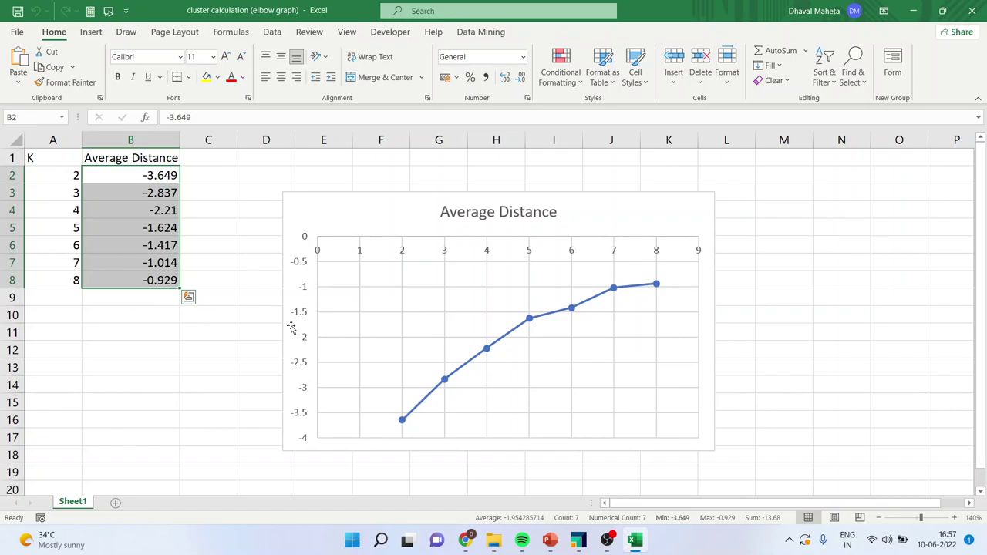
pyautogui.click(578, 539)
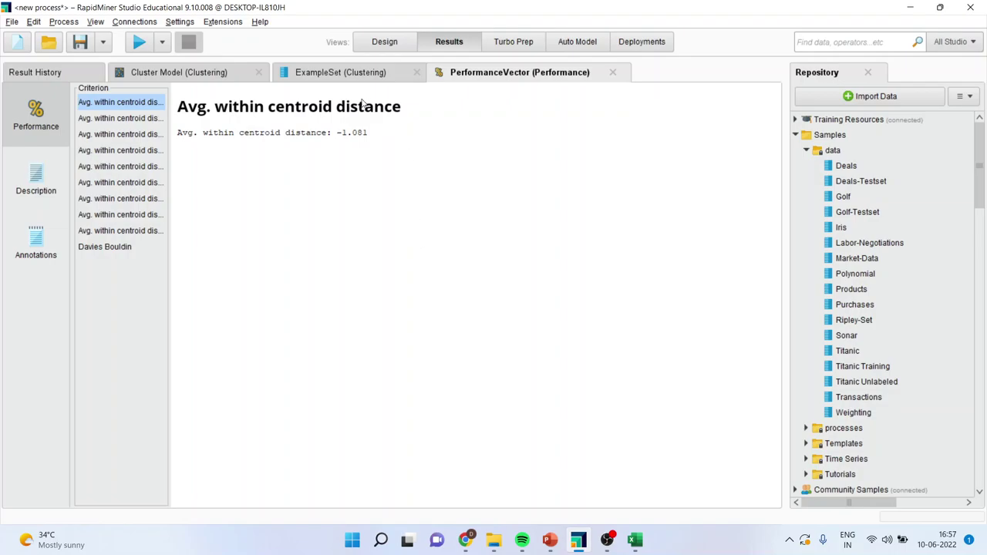
# Review the k=8 example set, performance vector and eight-cluster centroid plot, then return to Design
pyautogui.click(311, 74)
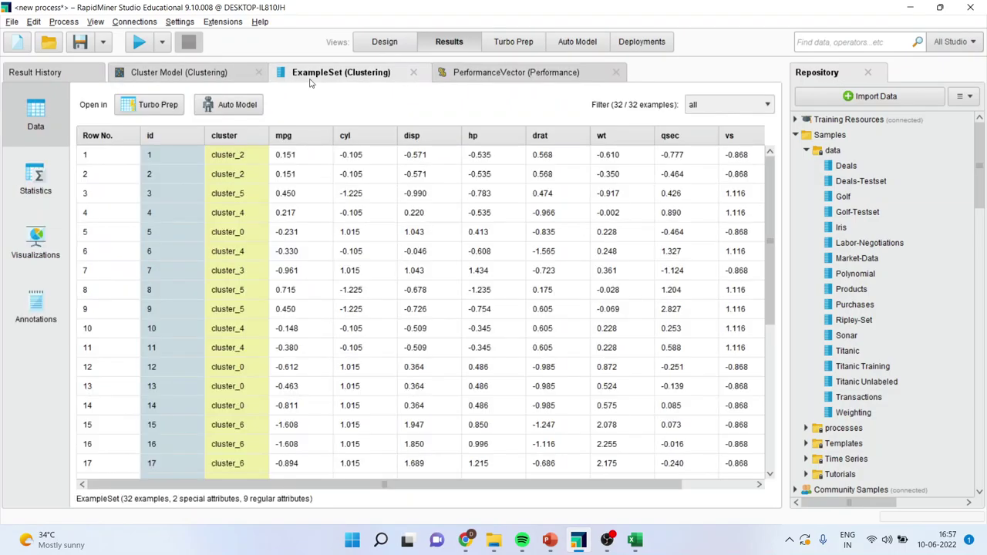
pyautogui.click(482, 74)
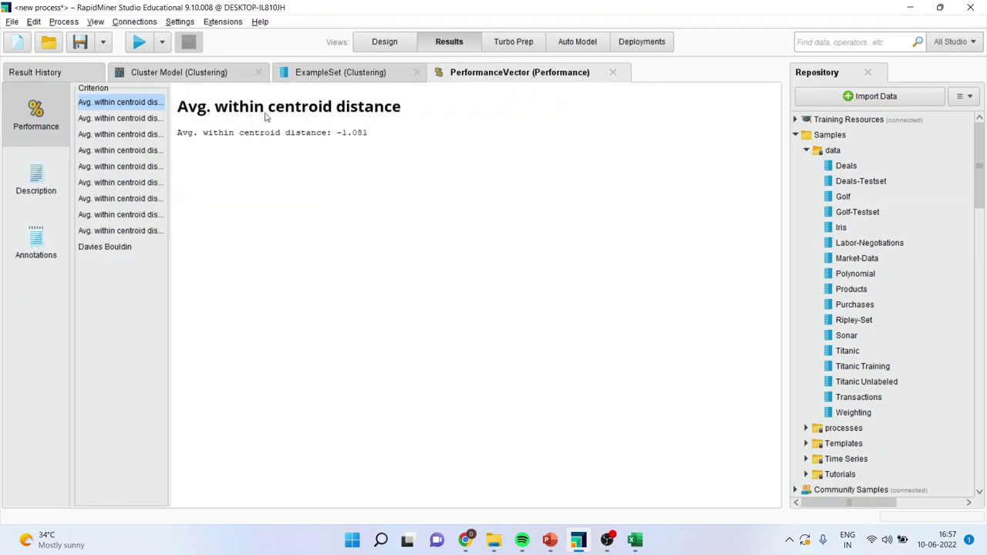
pyautogui.click(219, 79)
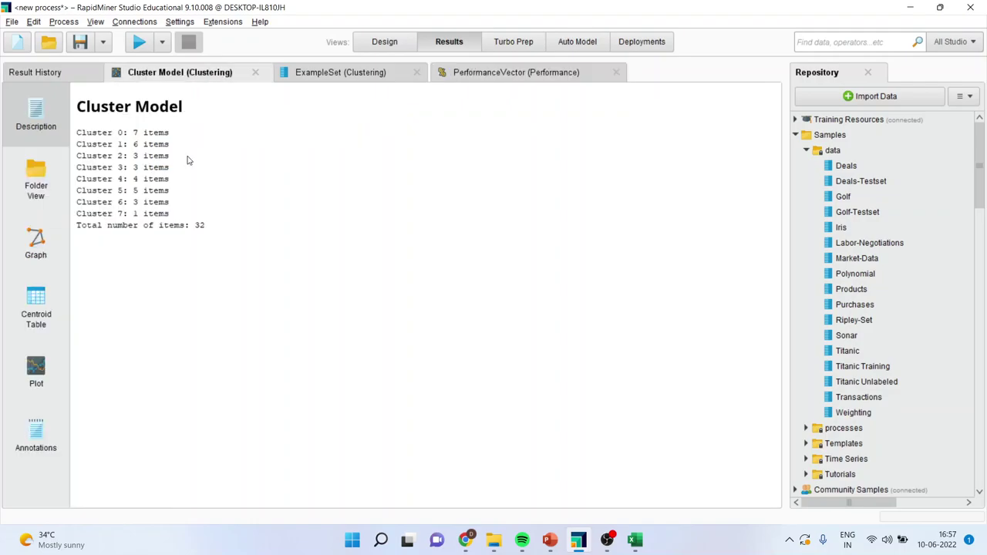
pyautogui.click(41, 375)
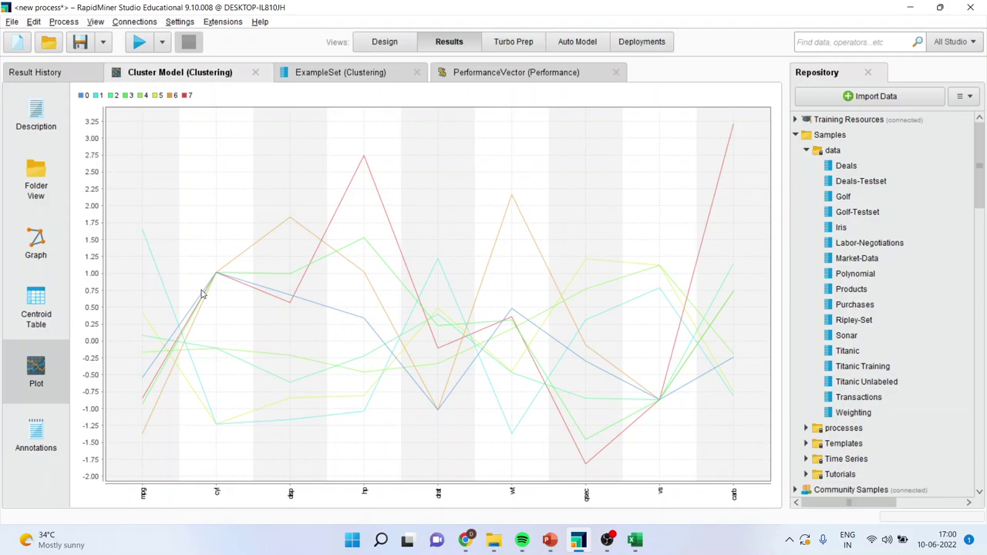
pyautogui.click(384, 41)
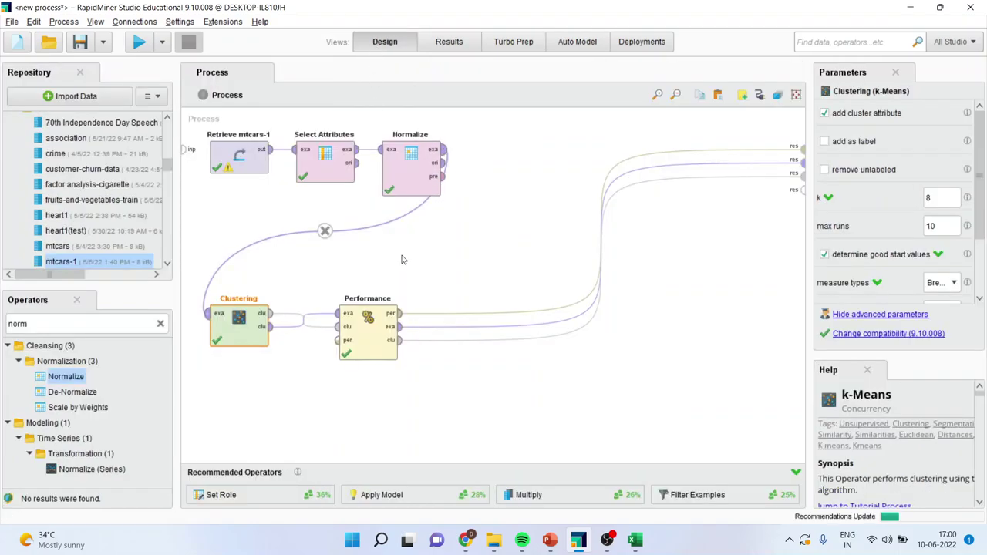
# Set k to 3, rerun k-Means, and check the clustered example set
pyautogui.click(931, 196)
pyautogui.press('BackSpace')
pyautogui.write('3')
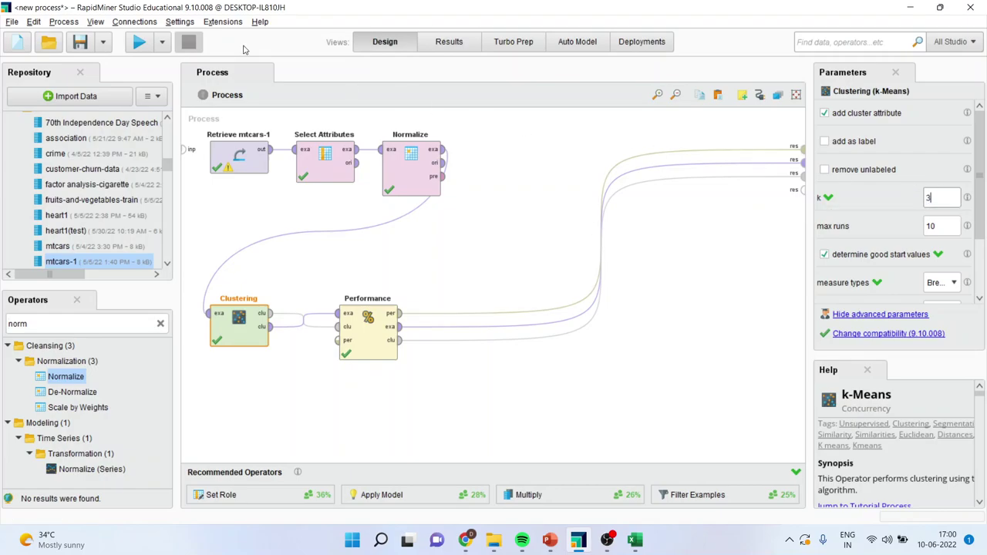
pyautogui.click(137, 43)
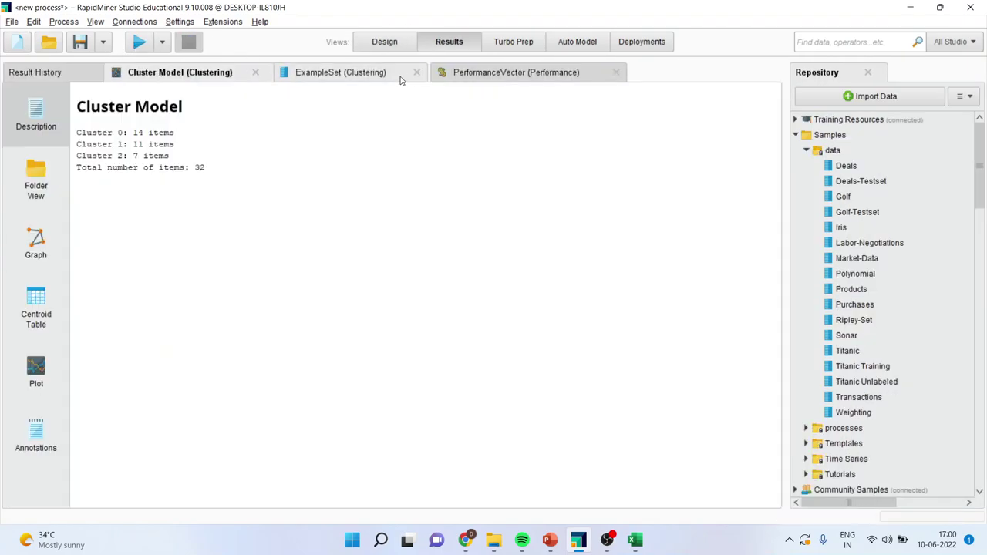
pyautogui.click(358, 73)
pyautogui.click(231, 72)
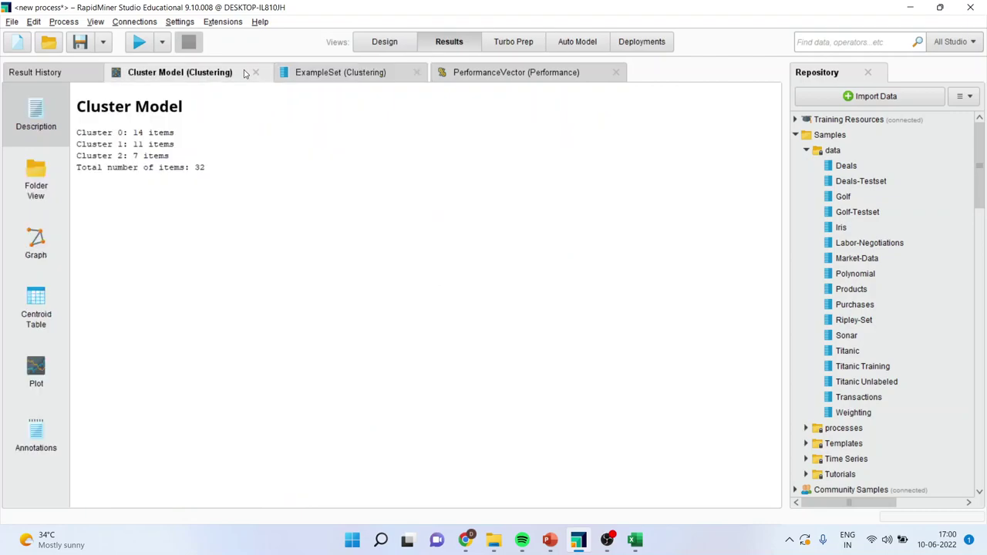
# View the three-cluster centroid plot, then expand cluster_0's 14 members in Folder View
pyautogui.click(63, 362)
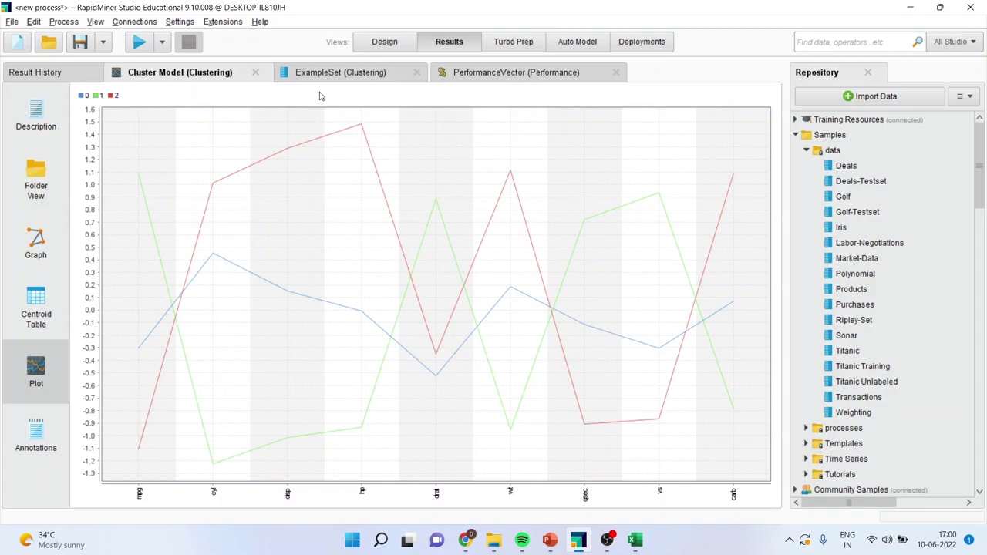
pyautogui.click(41, 191)
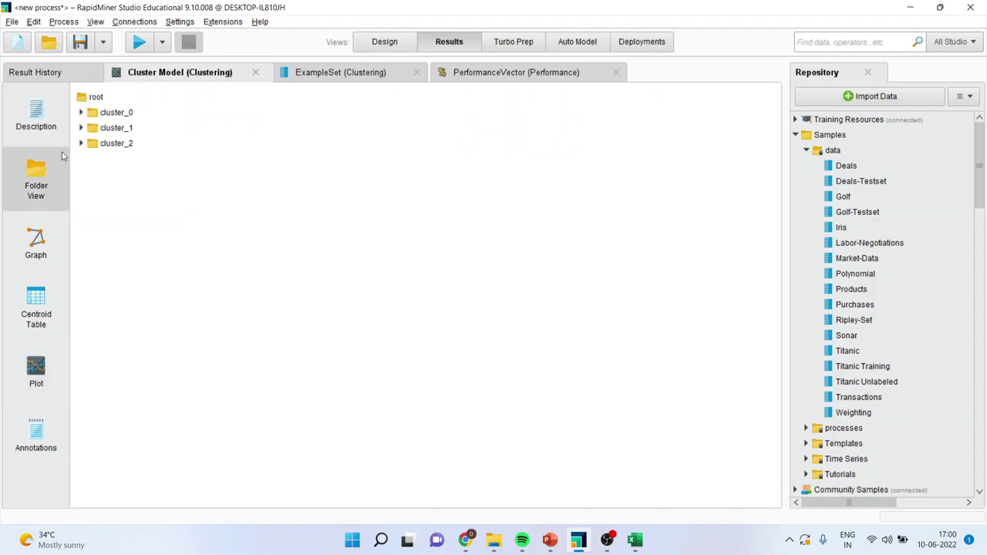
pyautogui.click(80, 112)
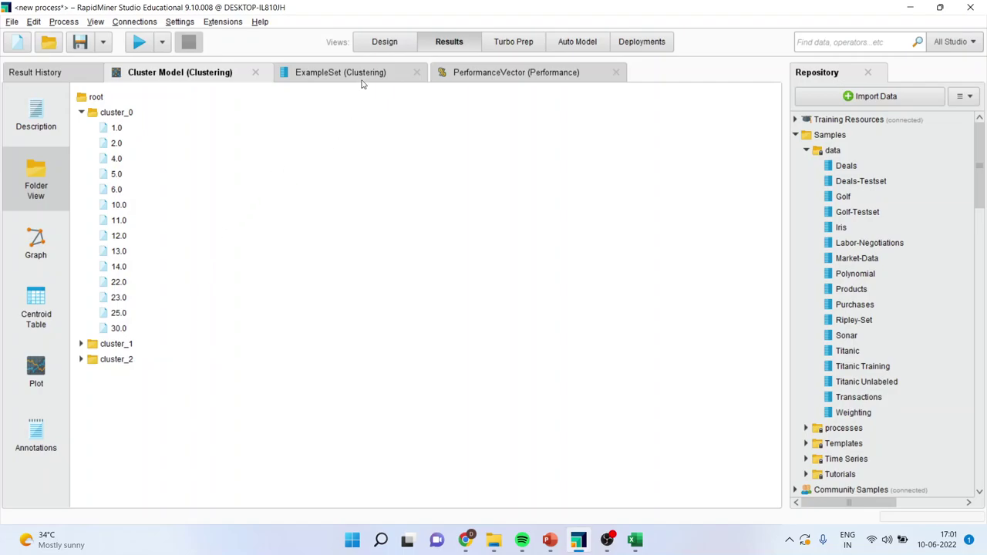
# Delete the Performance operator from the process design
pyautogui.click(384, 44)
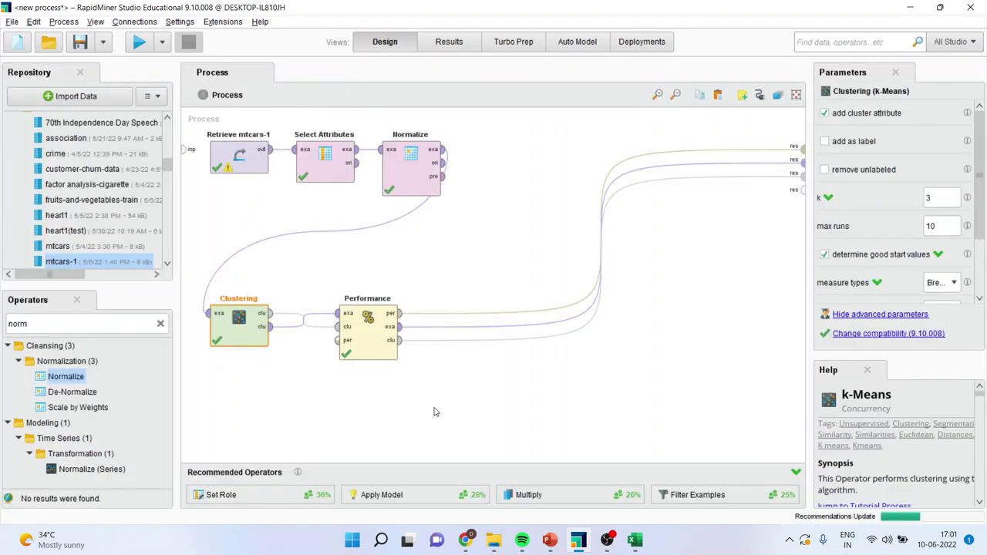
pyautogui.click(93, 323)
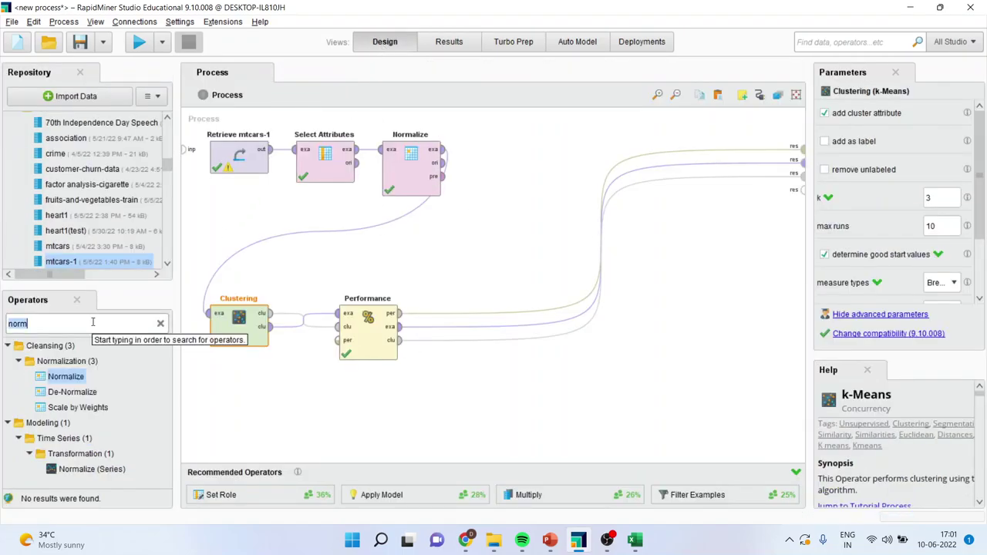
pyautogui.click(375, 333)
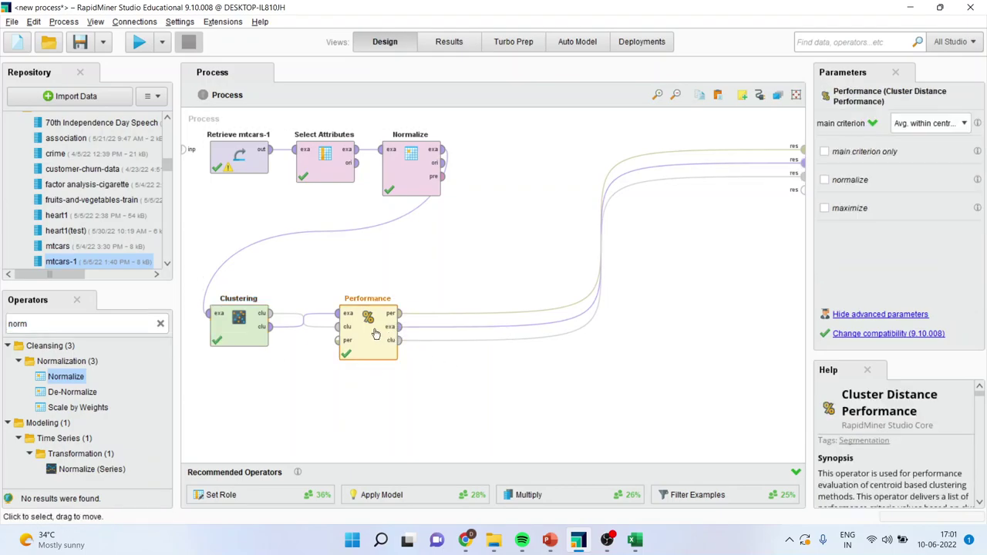
pyautogui.press('Delete')
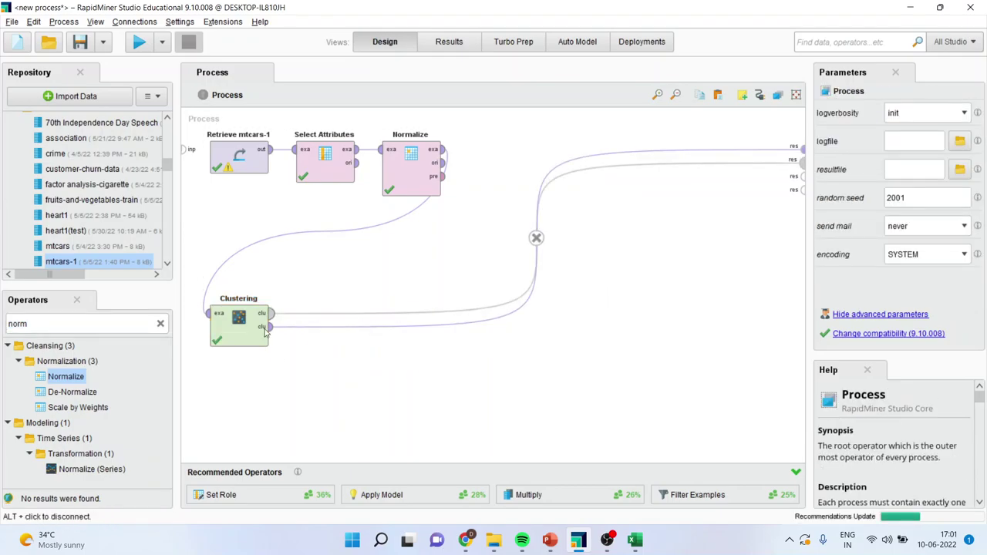
# Add a Cluster Model Visualizer after Clustering and feed it the clustered data
pyautogui.click(80, 322)
pyautogui.write('cl')
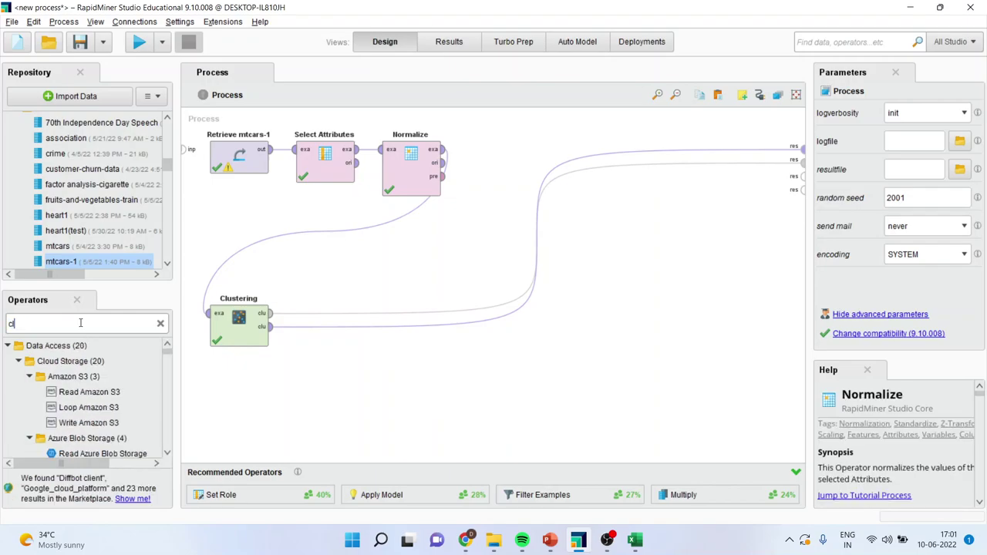
pyautogui.write('uster visu')
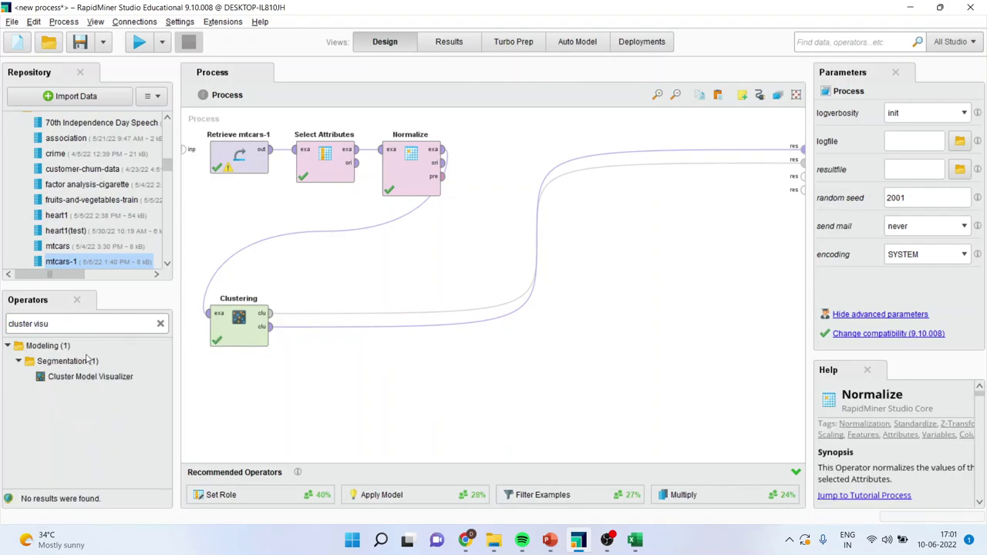
pyautogui.moveTo(111, 378); pyautogui.dragTo(386, 324)
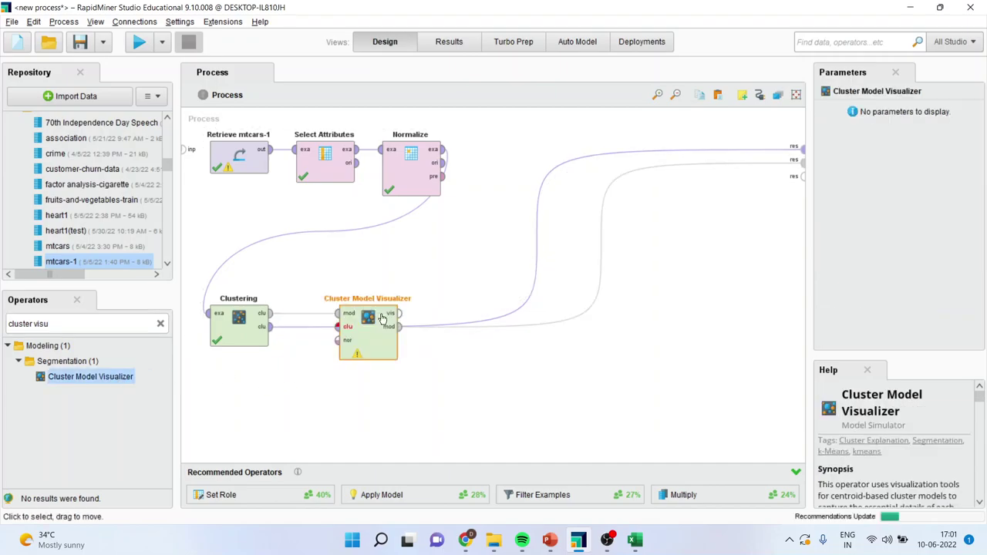
pyautogui.keyDown('alt'); pyautogui.click(539, 245); pyautogui.keyUp('alt')
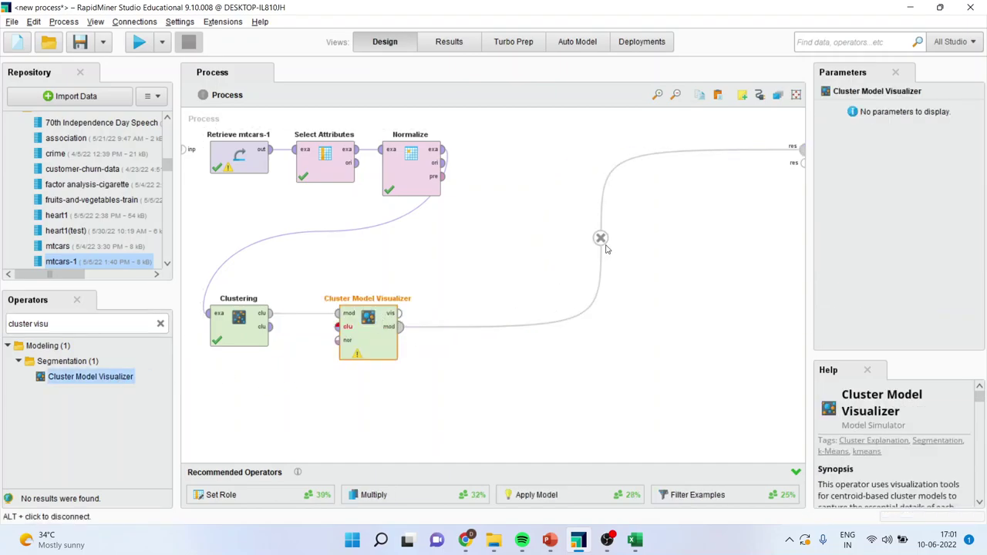
pyautogui.keyDown('alt'); pyautogui.click(599, 240); pyautogui.keyUp('alt')
pyautogui.click(271, 331)
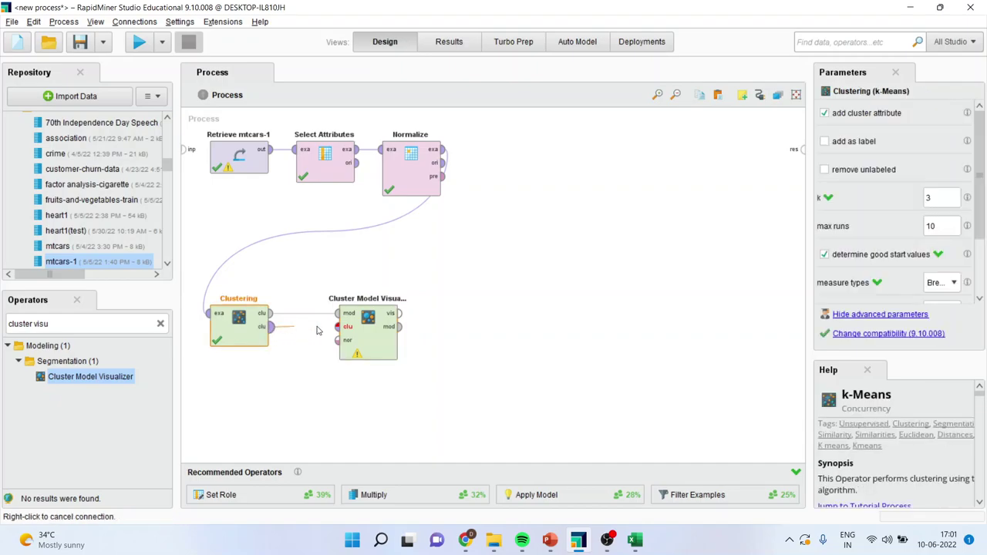
pyautogui.click(338, 327)
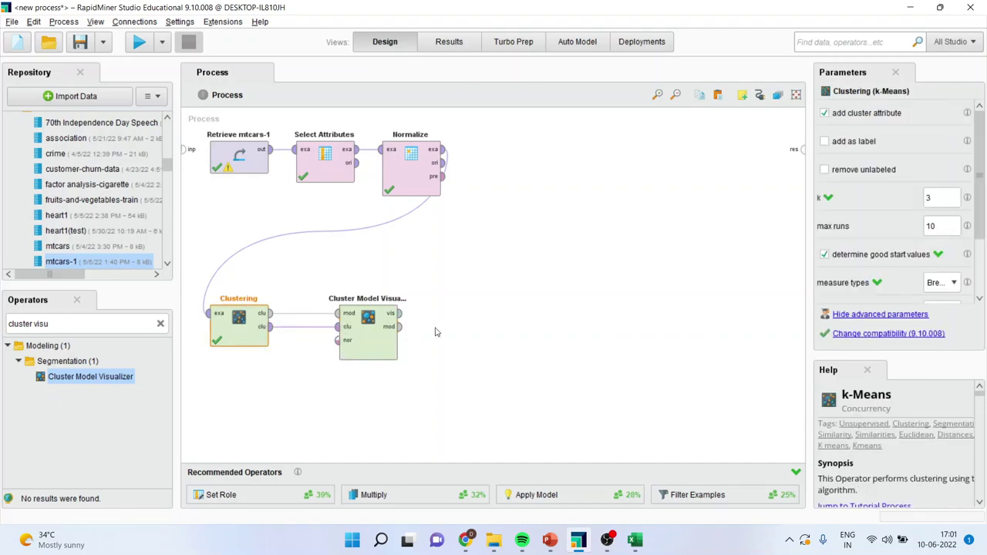
# Route the visualizer's vis and mod outputs to the results, and reset k to 2
pyautogui.click(400, 313)
pyautogui.click(800, 150)
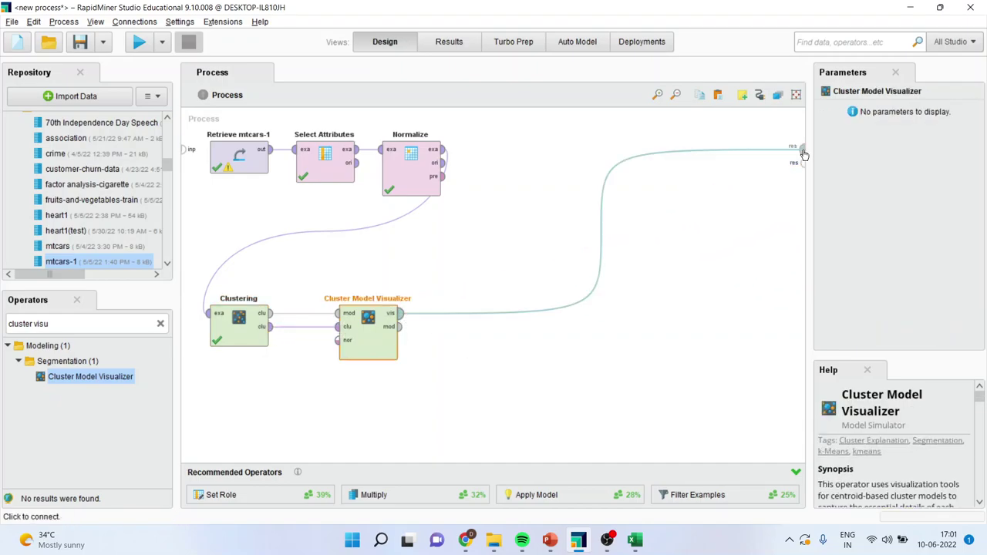
pyautogui.click(400, 327)
pyautogui.click(801, 164)
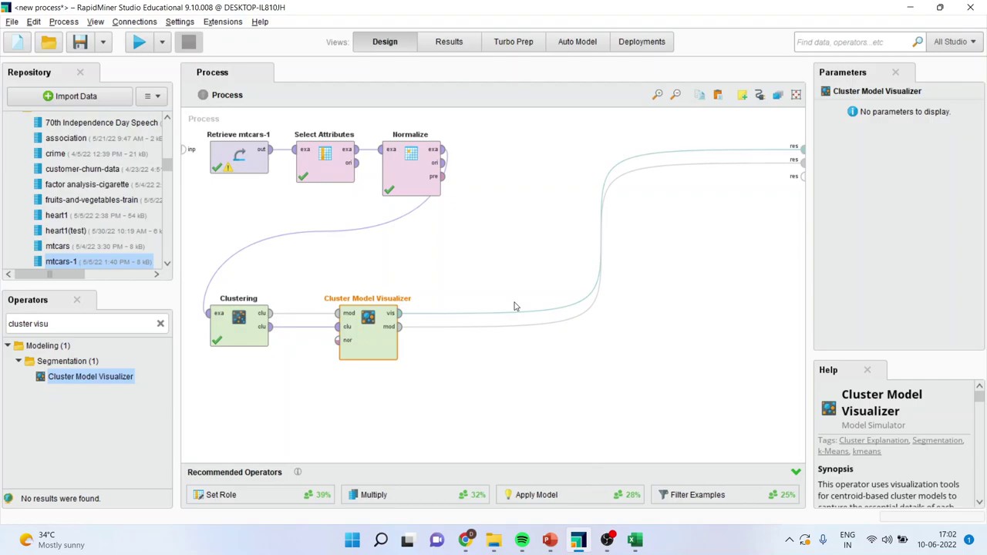
pyautogui.click(248, 333)
pyautogui.press('BackSpace')
# Run the process with k=2 and review its graph, centroid table and visualizer overview (clusters of 17 and 15)
pyautogui.write('2')
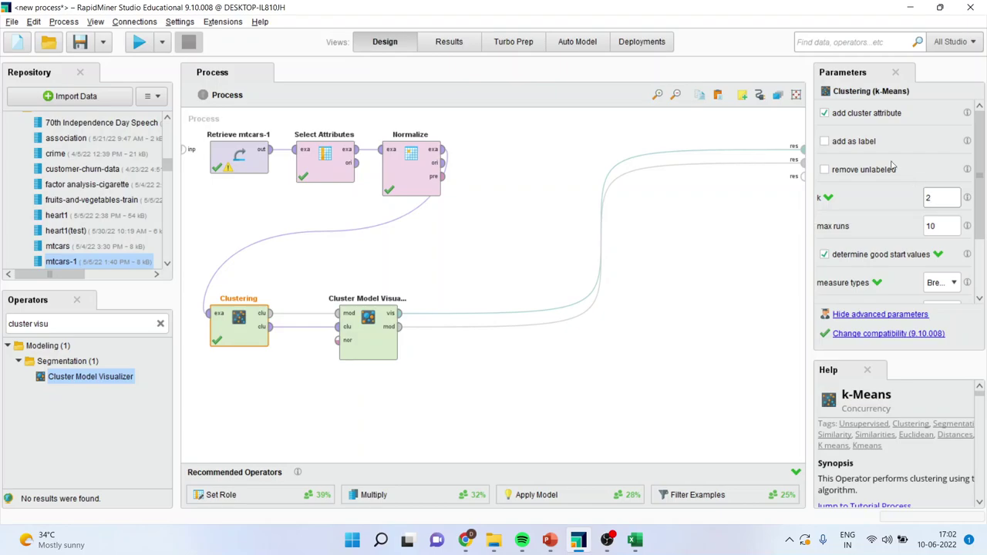
pyautogui.click(140, 43)
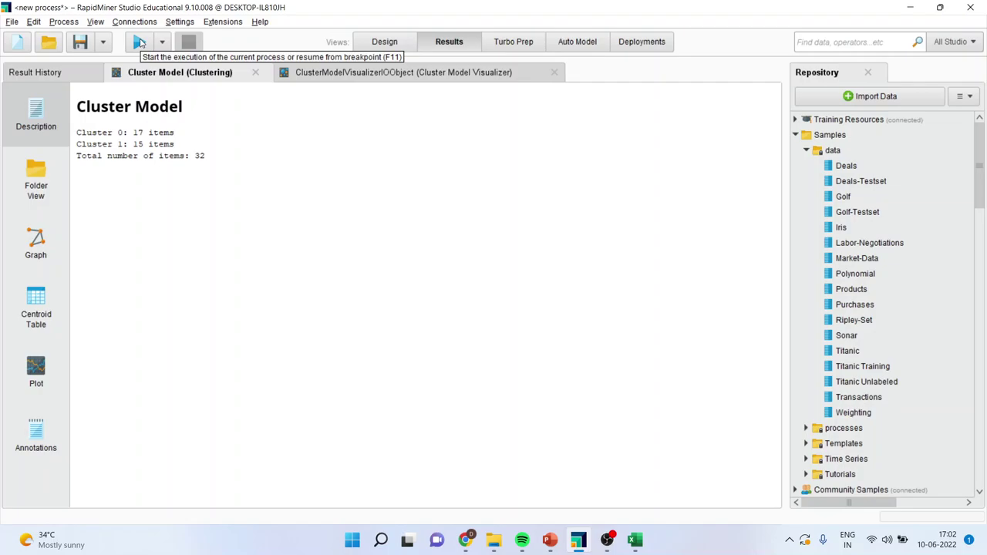
pyautogui.click(46, 260)
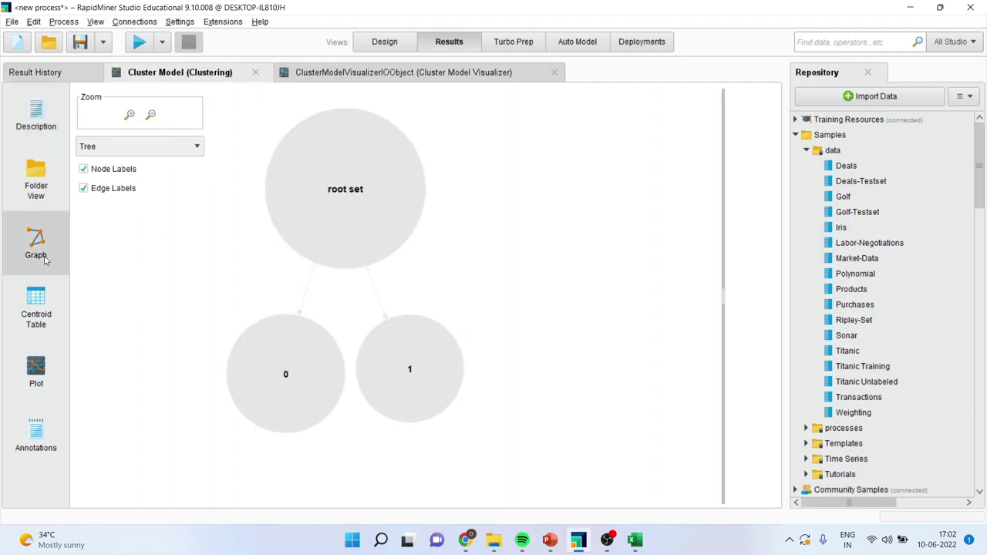
pyautogui.click(36, 318)
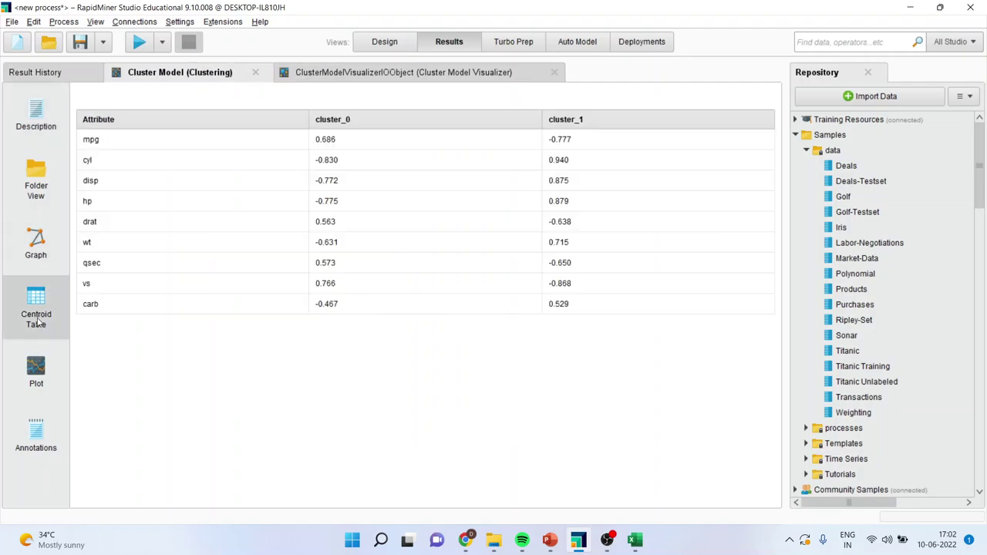
pyautogui.click(386, 73)
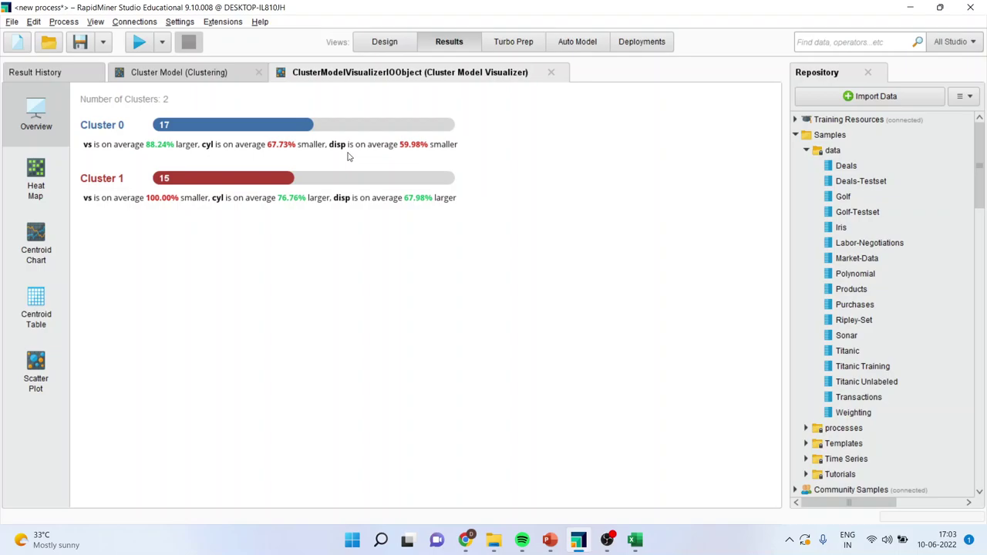
# Change the k-Means number of clusters k to 3 and rerun the process
pyautogui.click(386, 44)
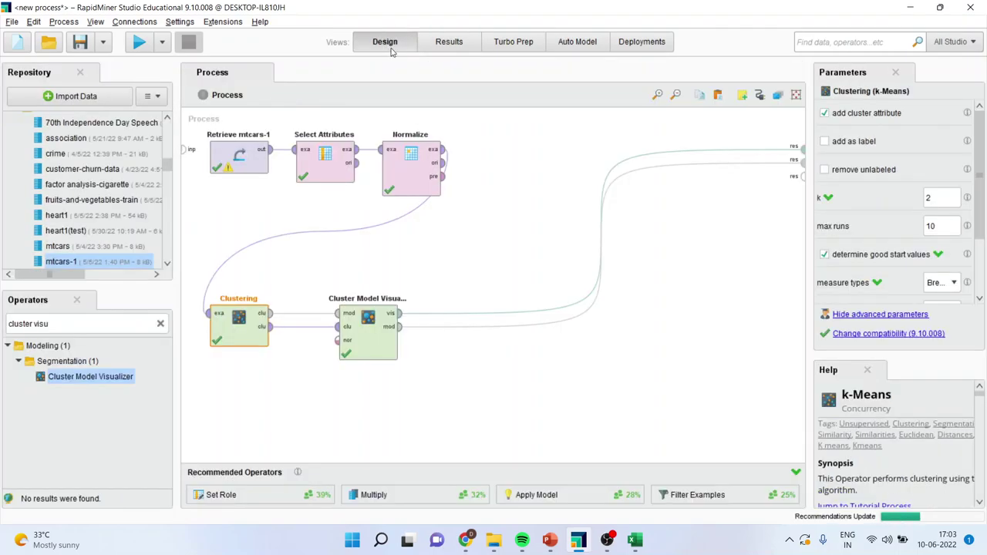
pyautogui.click(487, 278)
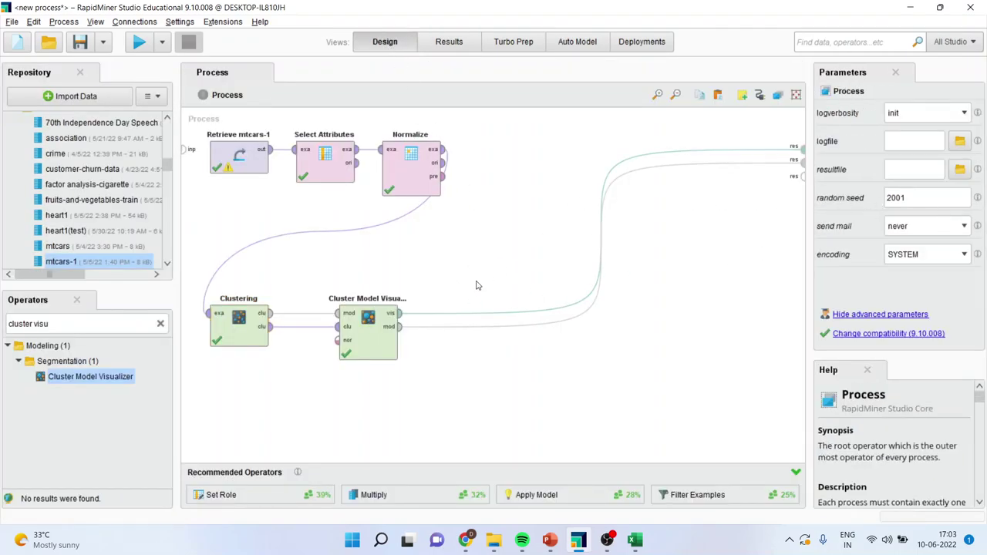
pyautogui.click(245, 330)
pyautogui.click(930, 199)
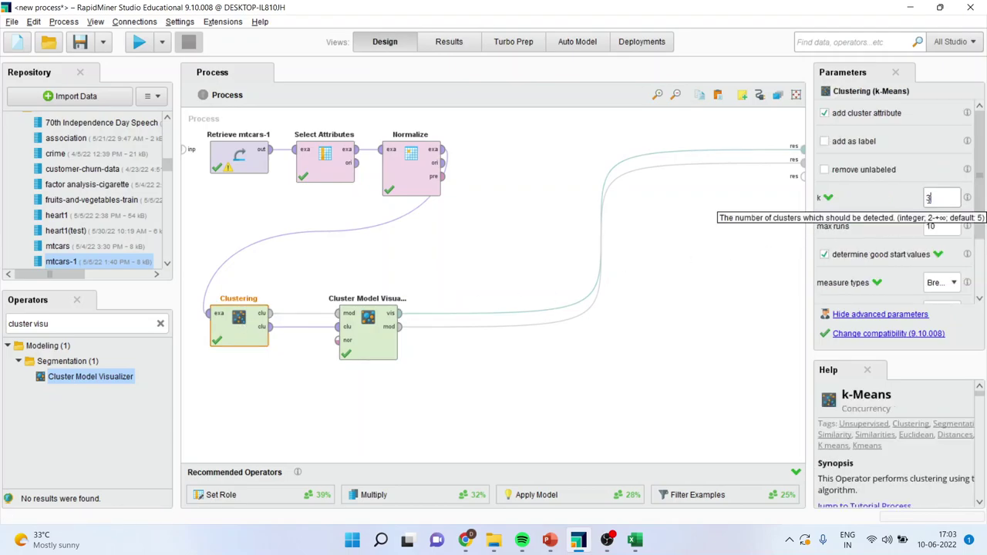
pyautogui.click(139, 43)
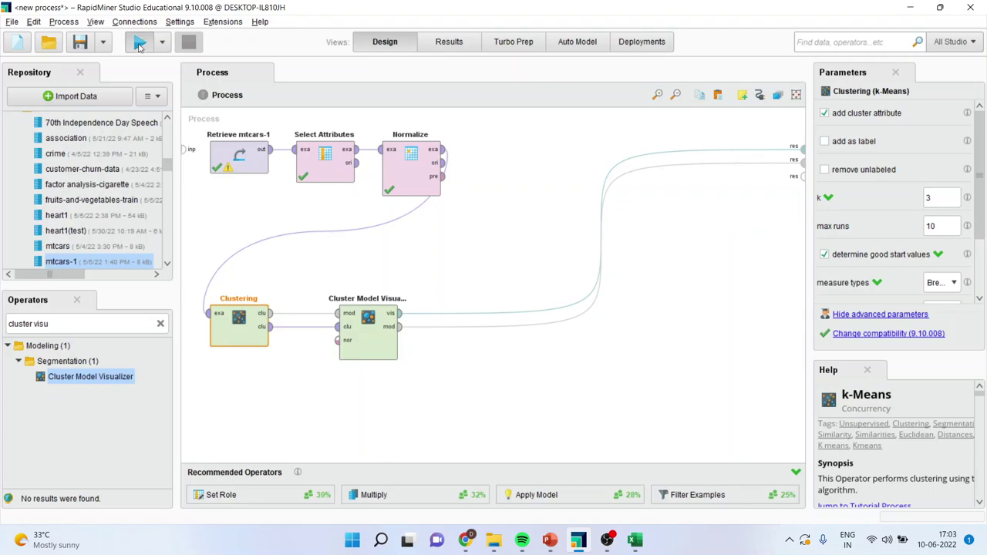
# Review the k=3 visualizer overview (14, 11 and 7 cars) and scatter plot, then return to Design
pyautogui.click(378, 75)
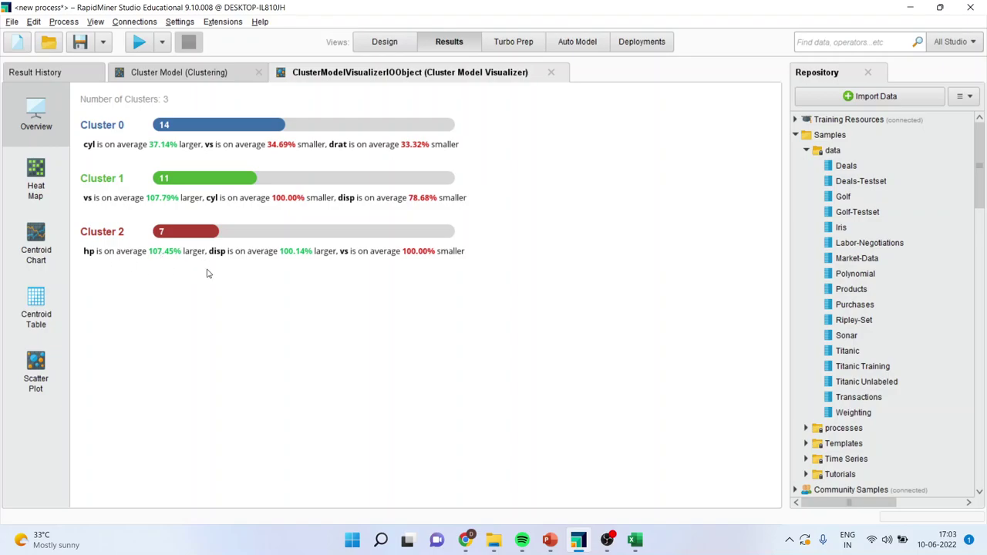
pyautogui.click(40, 370)
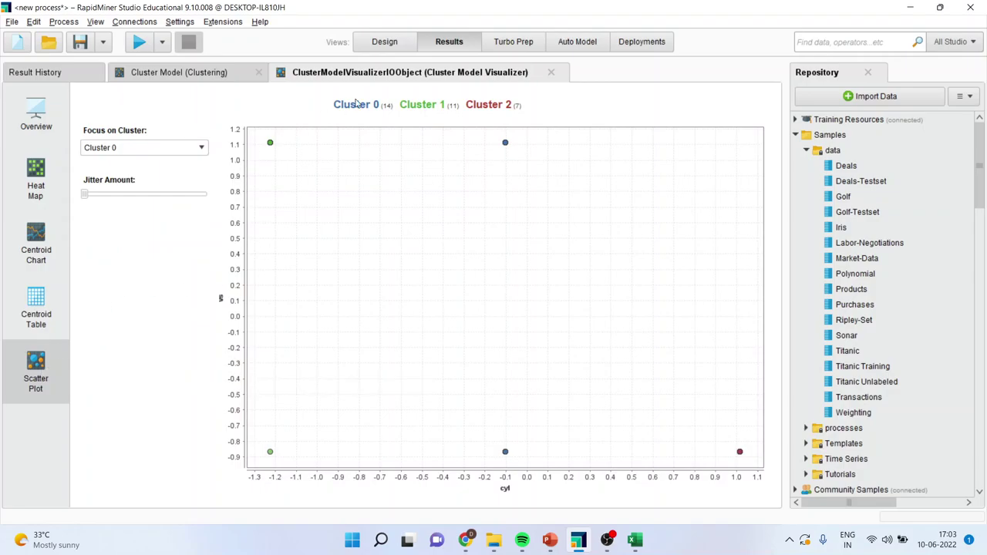
pyautogui.click(375, 45)
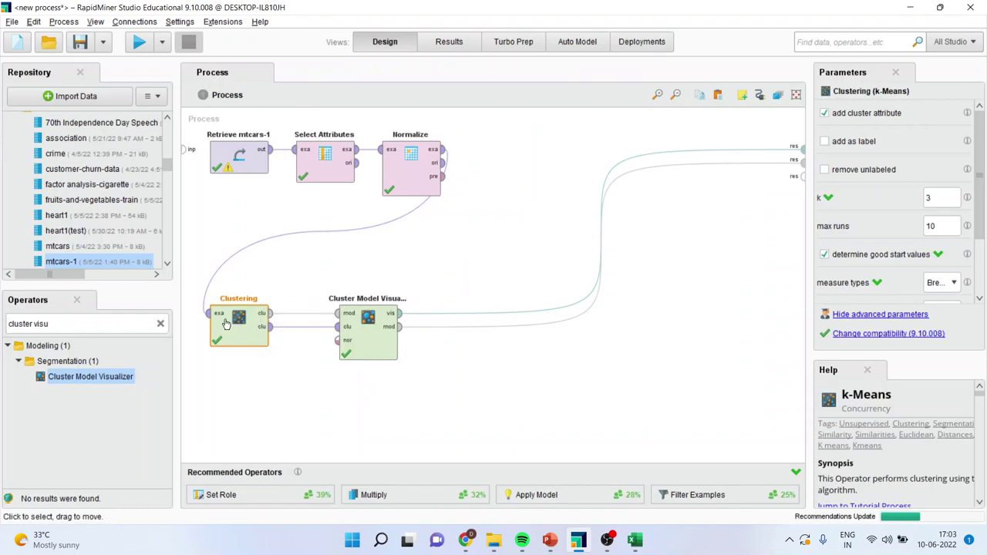
# Set k back to 2, rerun the process and open the Cluster Model Visualizer
pyautogui.click(934, 199)
pyautogui.write('2')
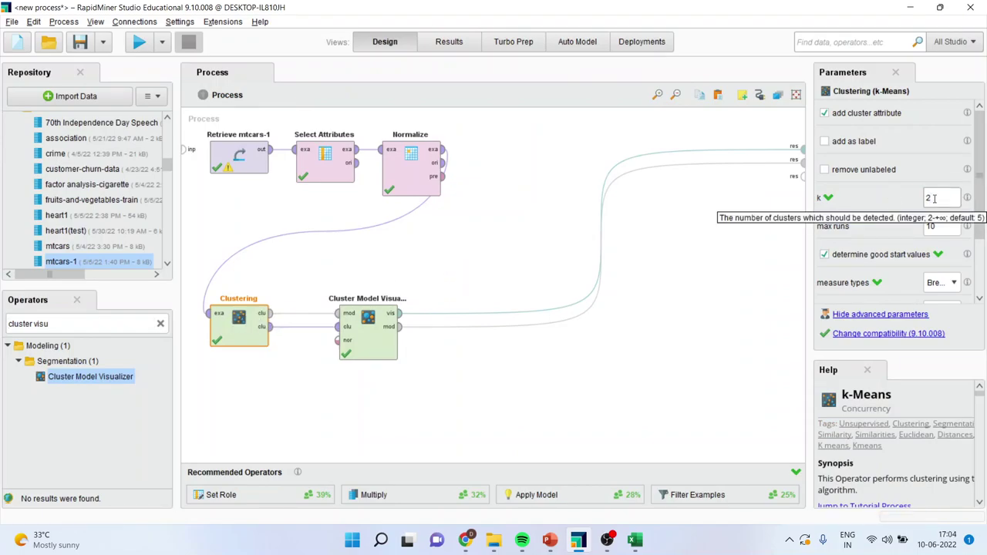
pyautogui.click(138, 44)
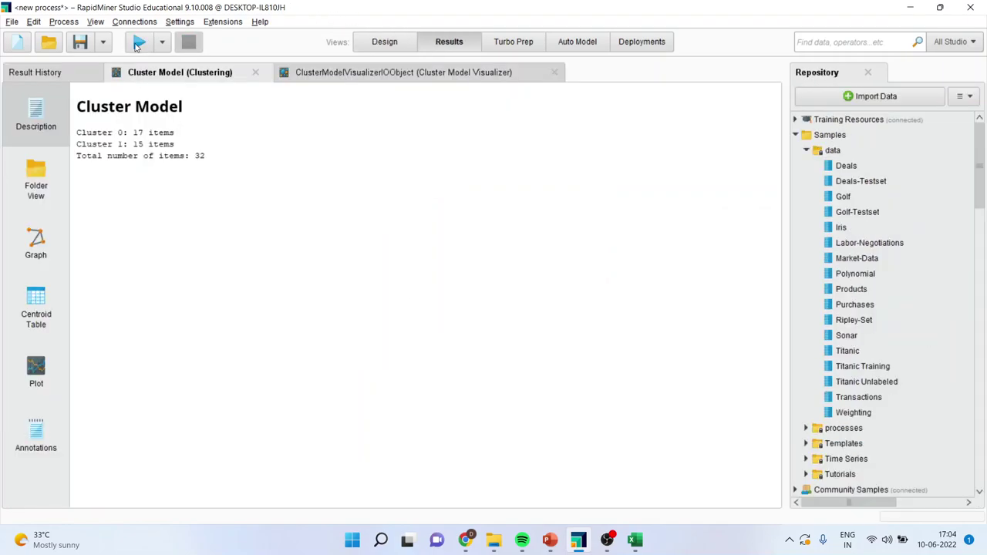
pyautogui.click(344, 75)
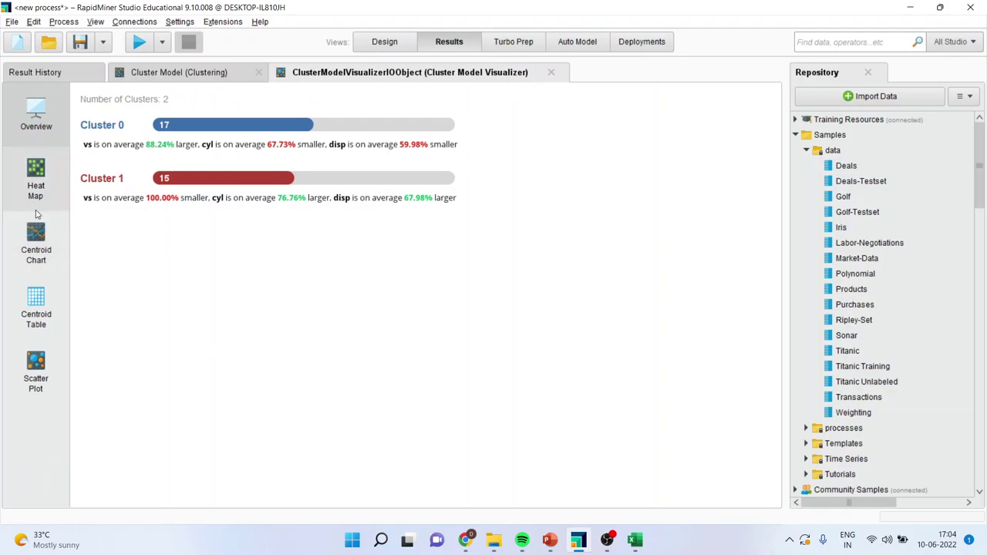
# Browse the k=2 centroid chart, centroid table and Cluster 0 scatter plot, adding and then removing jitter
pyautogui.click(36, 244)
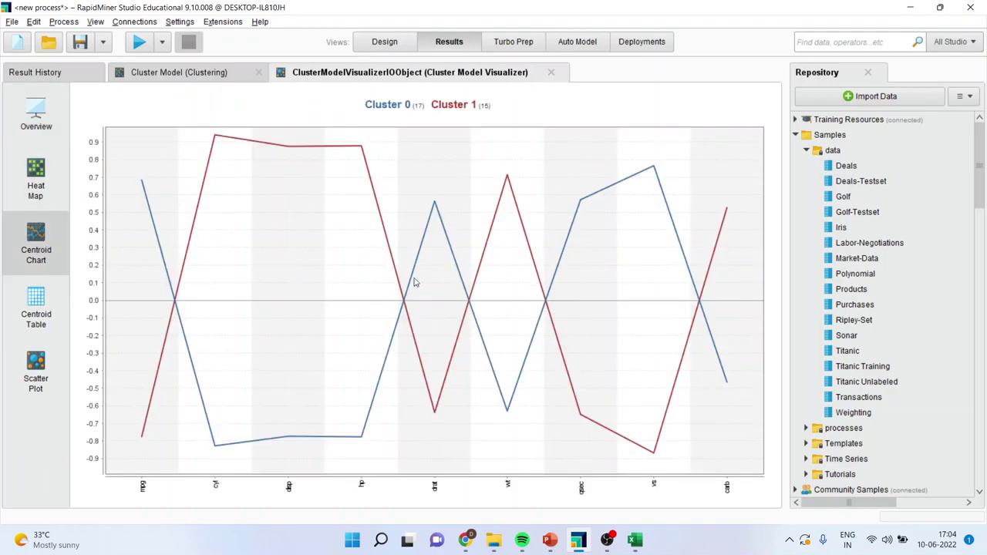
pyautogui.click(48, 298)
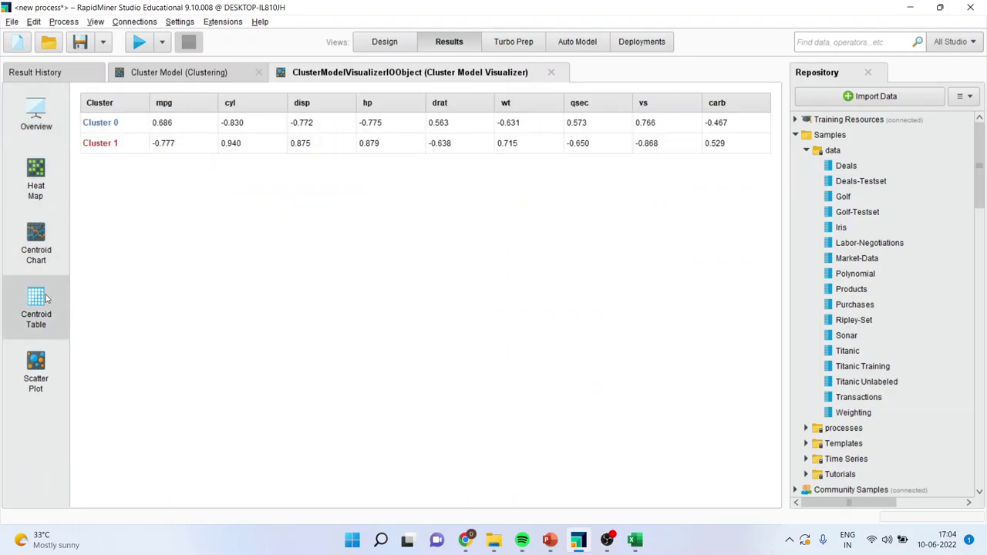
pyautogui.click(43, 362)
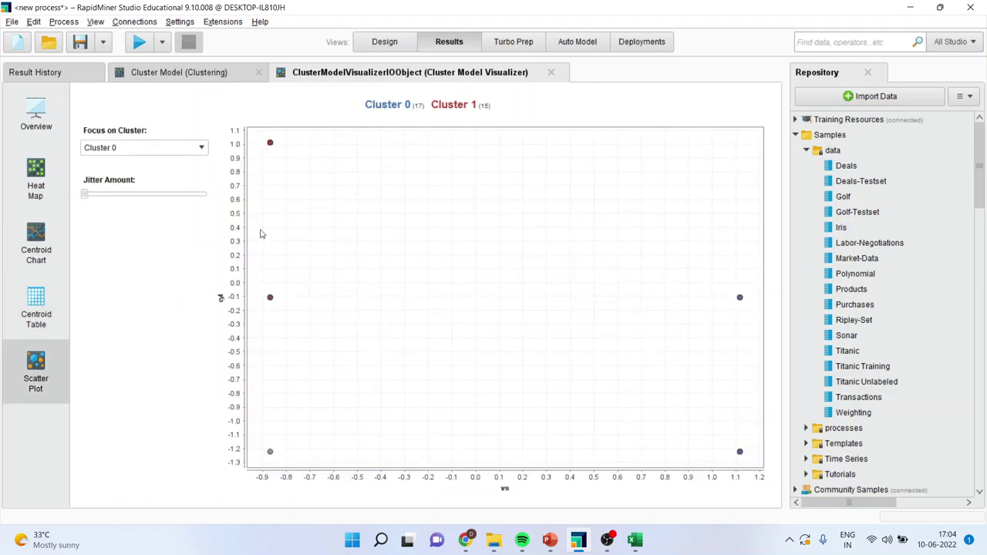
pyautogui.click(202, 149)
pyautogui.click(202, 149)
pyautogui.moveTo(87, 194)
pyautogui.mouseDown()
pyautogui.moveTo(185, 204)
pyautogui.moveTo(106, 200)
pyautogui.mouseUp()
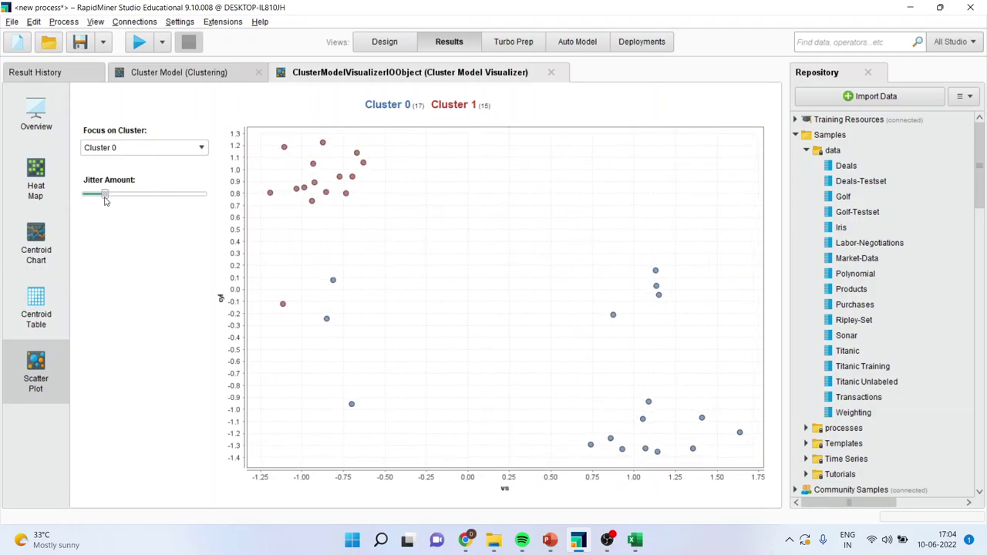
pyautogui.moveTo(106, 201); pyautogui.dragTo(86, 196)
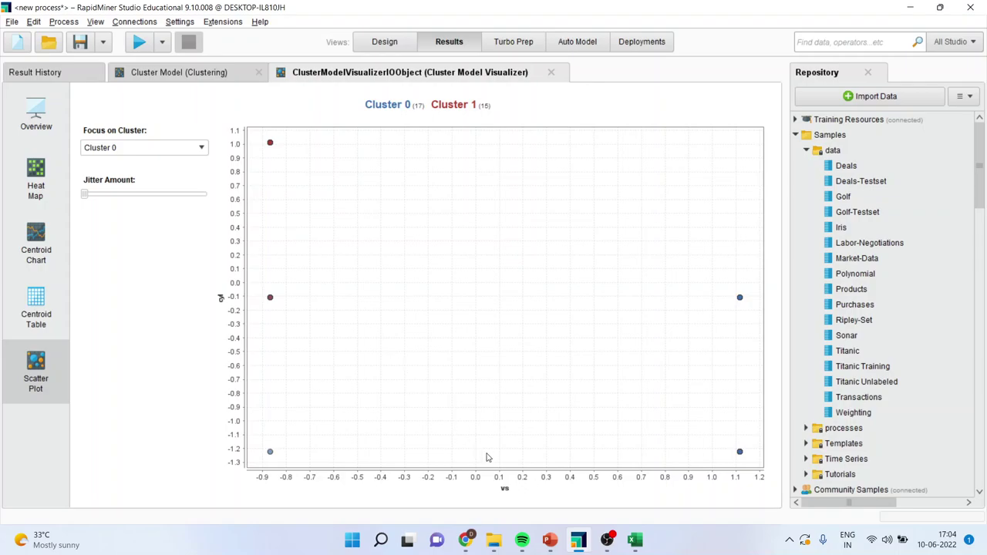
# Switch to the naive bayes PowerPoint presentation and show the Thank You slide full-screen
pyautogui.moveTo(549, 542)
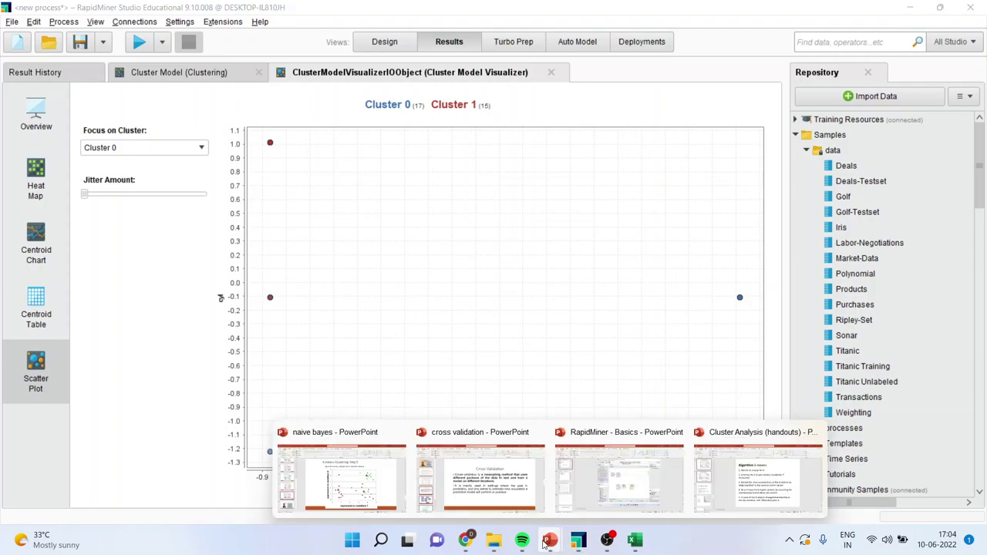
pyautogui.click(544, 543)
pyautogui.click(848, 518)
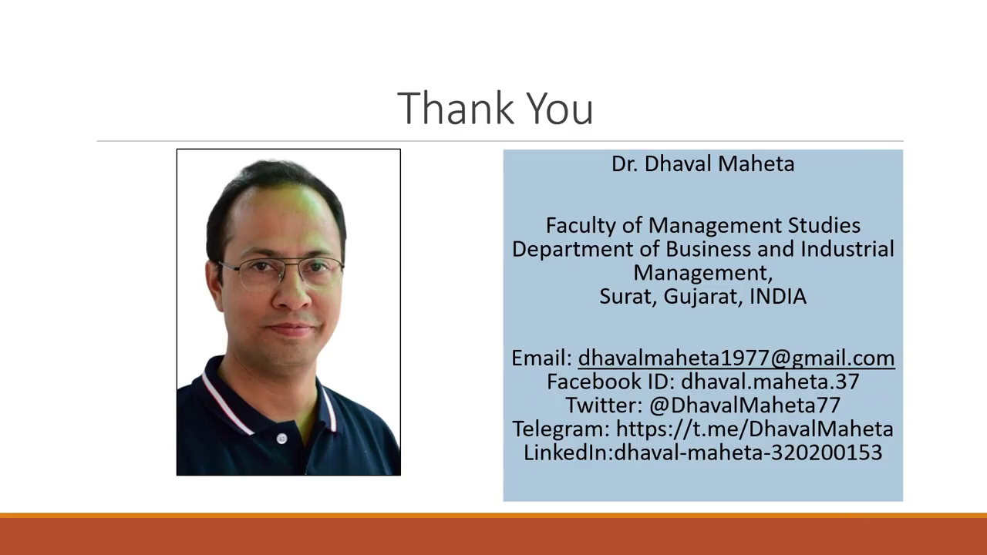